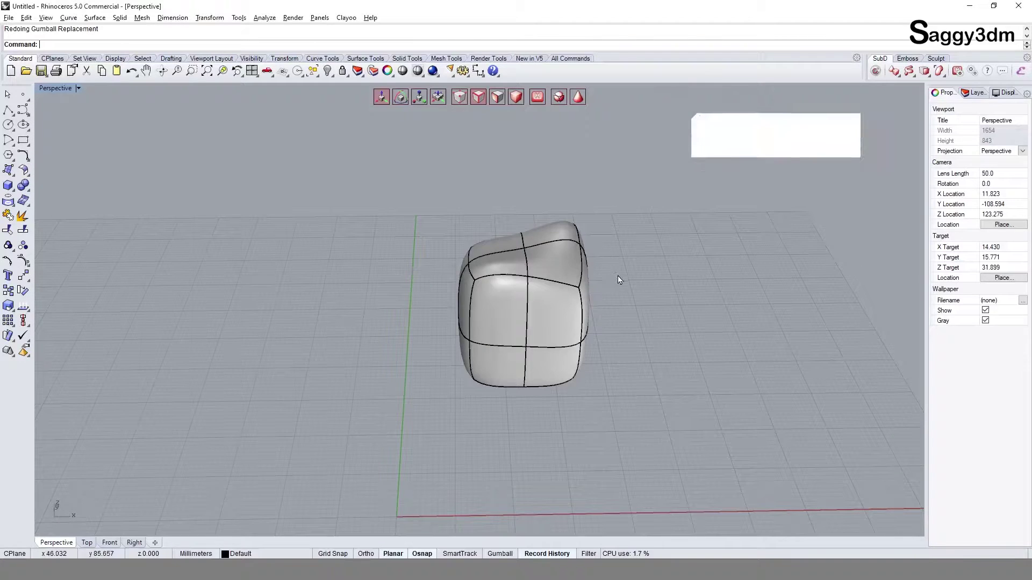
Step: Frame the rounded cube and start Project to Plane, picking a side face
mouse_move(618, 276)
right_mouse_down()
mouse_move(605, 264)
mouse_move(610, 189)
mouse_move(588, 248)
right_mouse_up()
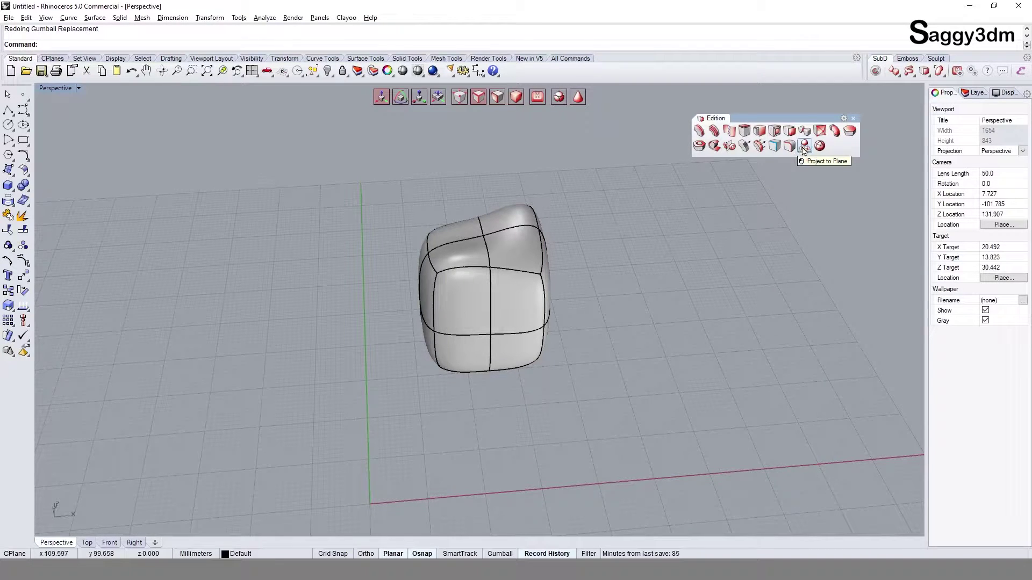
mouse_move(630, 357)
right_mouse_down()
mouse_move(641, 258)
mouse_move(675, 475)
mouse_move(616, 382)
right_mouse_up()
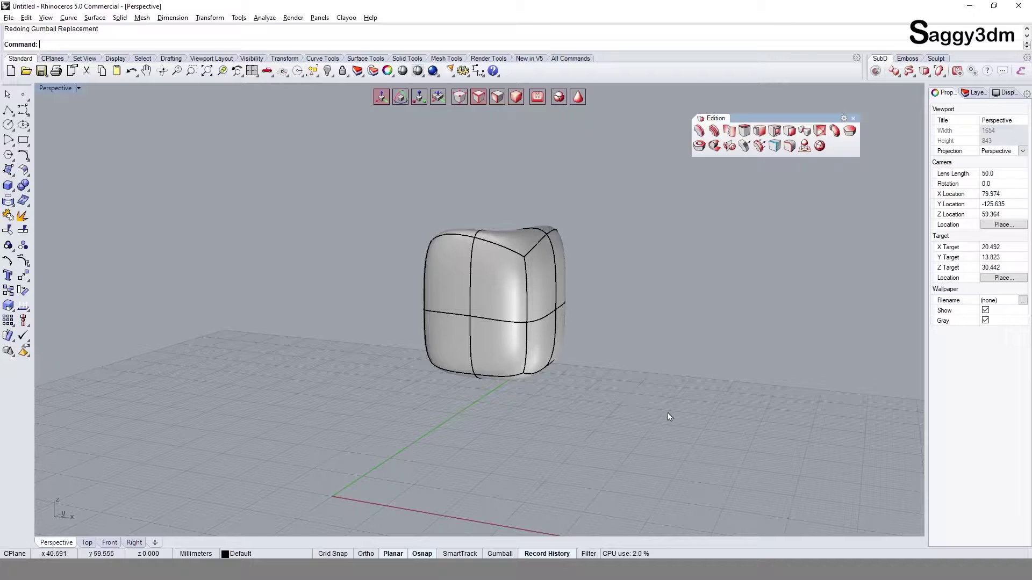
mouse_move(668, 417)
right_mouse_down()
mouse_move(602, 329)
mouse_move(620, 371)
right_mouse_up()
mouse_move(540, 401)
right_mouse_down("ctrl")
mouse_move(506, 430)
mouse_move(385, 400)
right_mouse_up("ctrl")
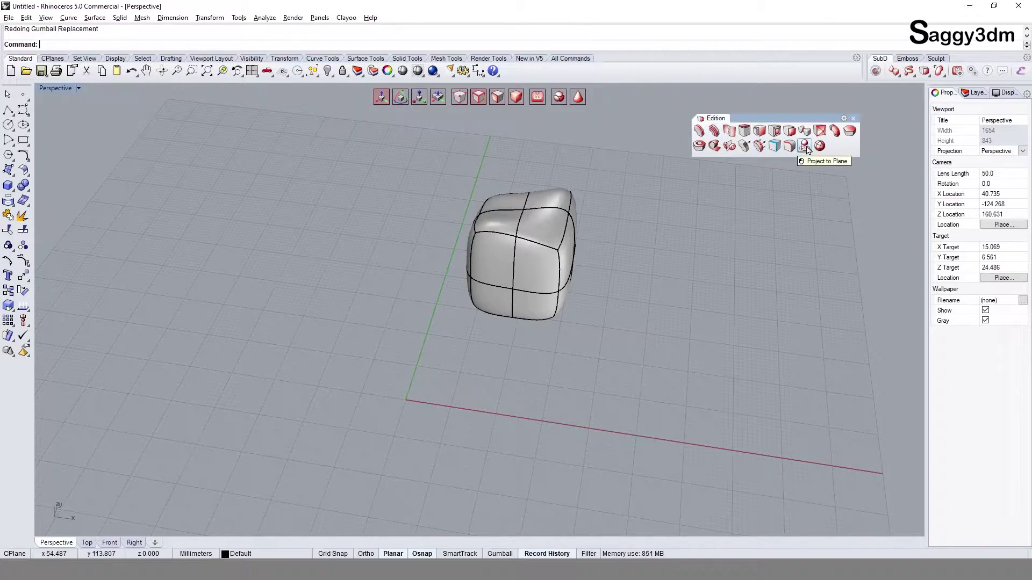
left_click(805, 147)
scroll(573, 310, "up", 1)
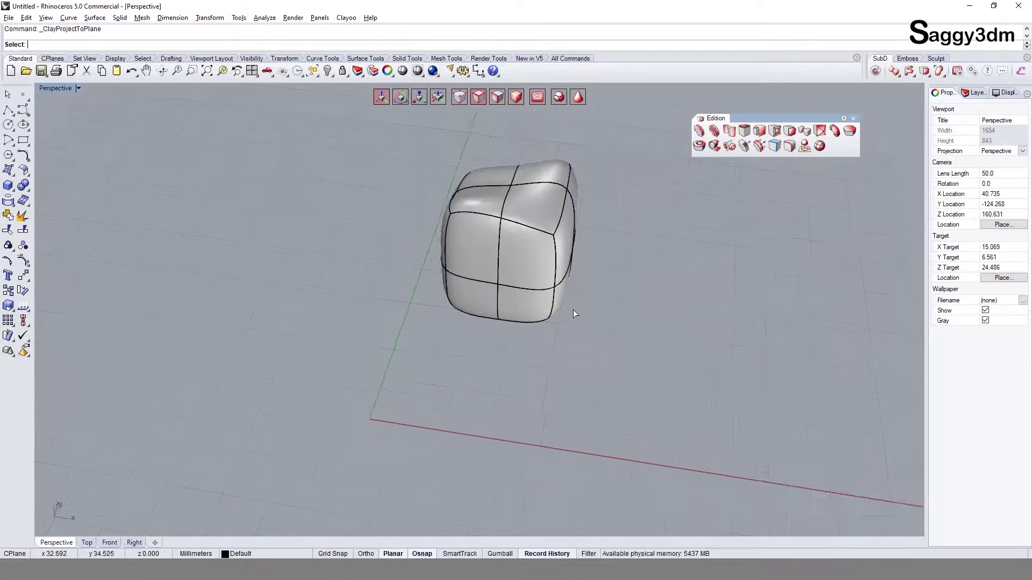
scroll(573, 310, "up", 2)
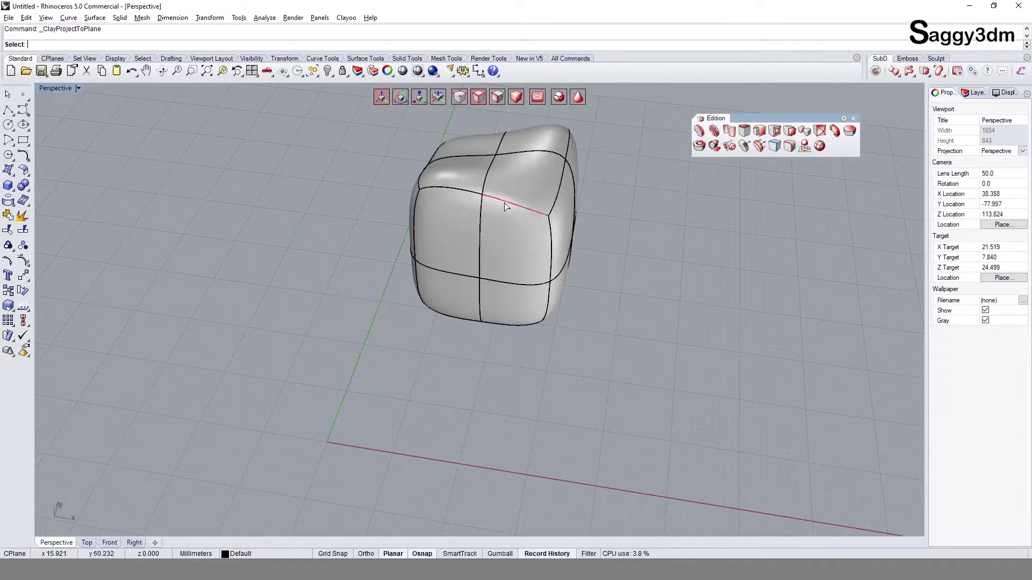
right_click_drag(505, 202, 349, 293)
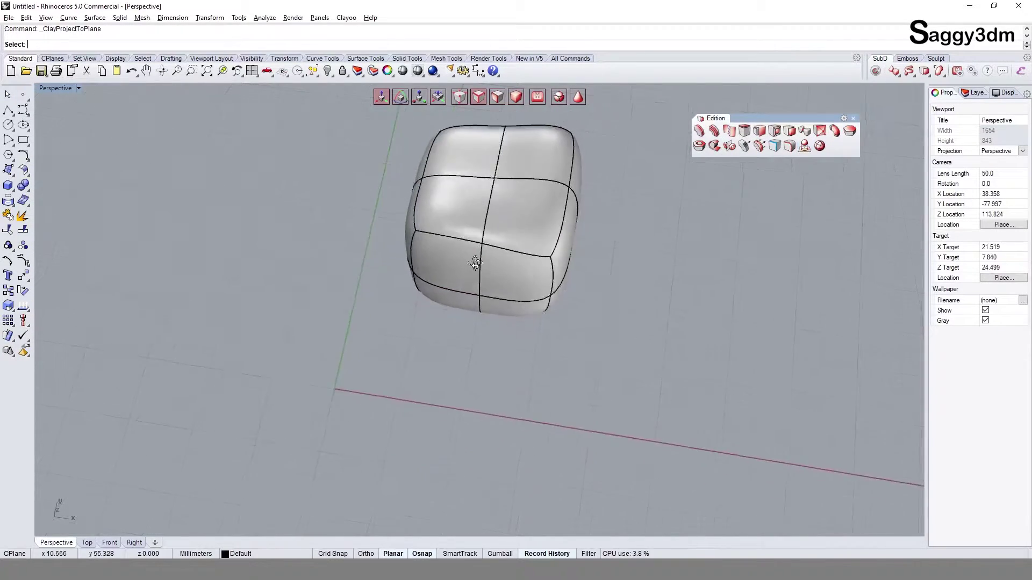
left_click(513, 326)
Step: Project the picked side face onto a plane, inspect the result, then undo it
right_click_drag(608, 350, 484, 293)
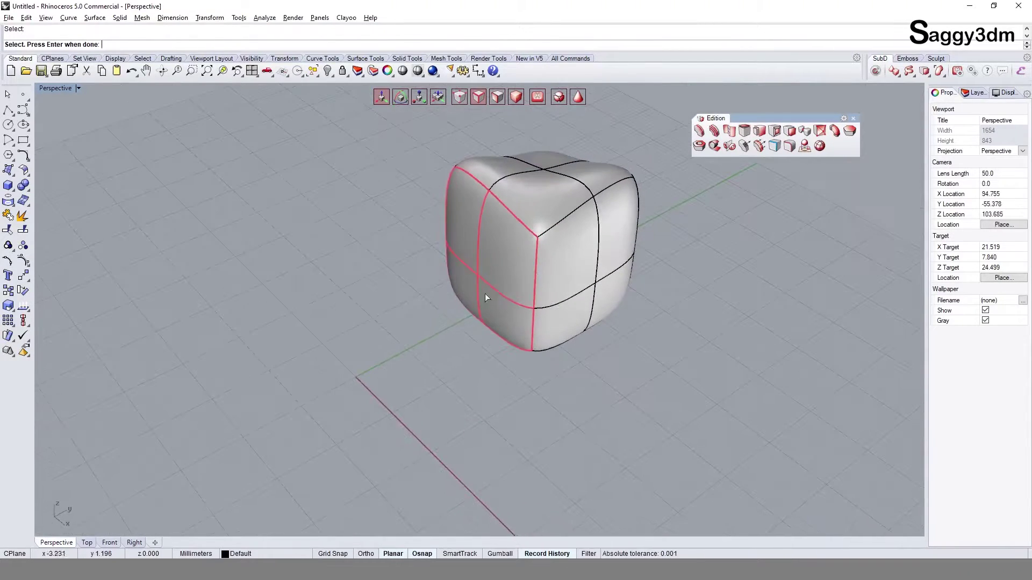
key("Return")
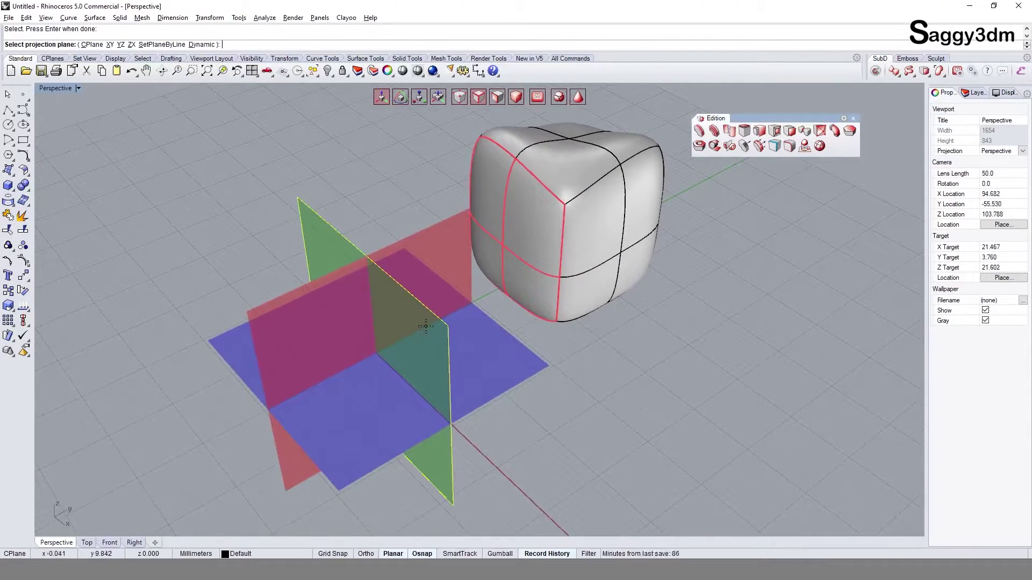
mouse_move(425, 326)
right_mouse_down()
mouse_move(295, 252)
mouse_move(441, 330)
right_mouse_up()
left_click(436, 331)
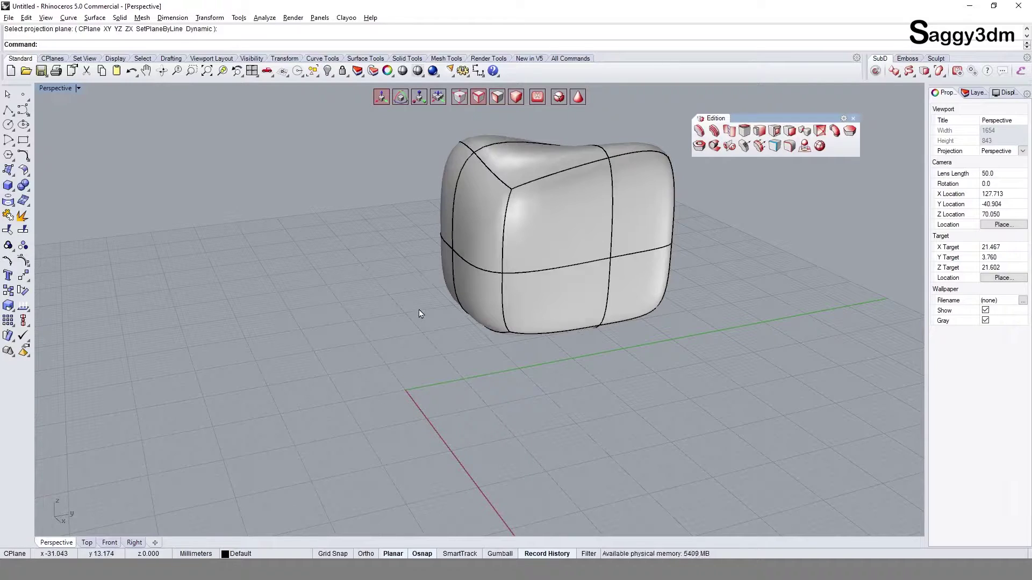
mouse_move(419, 311)
right_mouse_down()
mouse_move(411, 373)
mouse_move(401, 364)
mouse_move(466, 401)
right_mouse_up()
key("ctrl+z")
Step: Project the cube's lower-half faces onto a plane as a trial, then undo it
mouse_move(562, 352)
right_mouse_down()
mouse_move(528, 219)
mouse_move(469, 297)
mouse_move(496, 295)
right_mouse_up()
left_click_drag(496, 295, 610, 368)
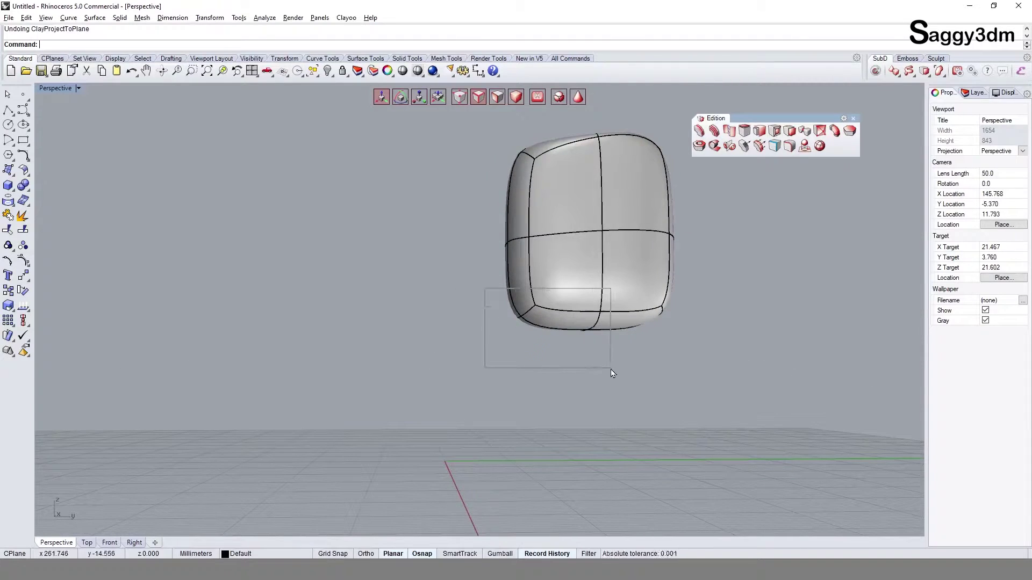
mouse_move(611, 369)
right_mouse_down()
mouse_move(569, 310)
mouse_move(594, 350)
mouse_move(537, 360)
mouse_move(518, 381)
mouse_move(653, 478)
mouse_move(617, 411)
mouse_move(586, 409)
mouse_move(594, 370)
mouse_move(394, 315)
mouse_move(348, 288)
right_mouse_up()
left_click(805, 147)
left_click(520, 380)
key("ctrl+z")
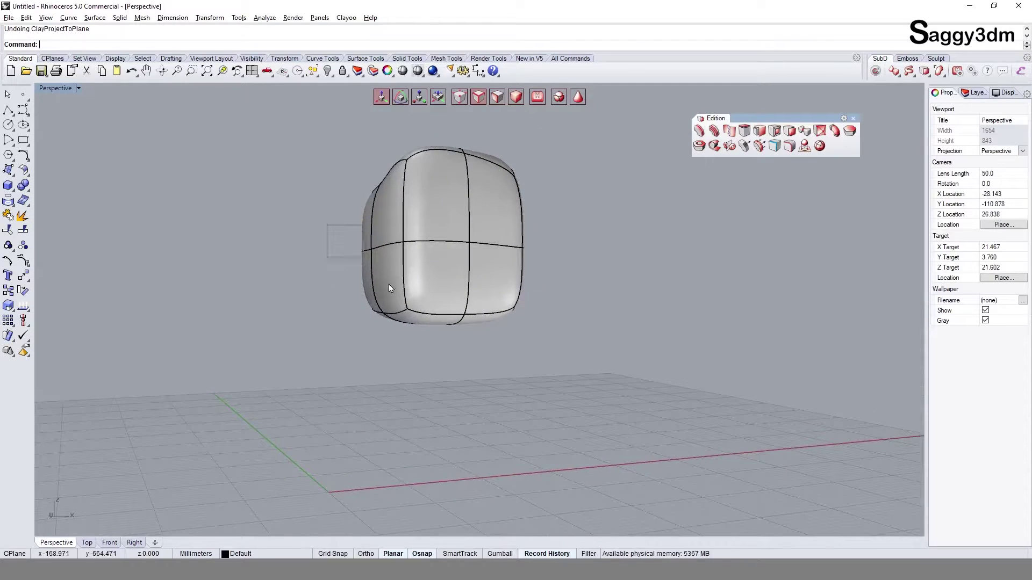
Step: Flatten the cube's left-side faces onto the default plane and inspect the flattened side
left_click_drag(327, 225, 428, 349)
mouse_move(586, 305)
right_mouse_down()
mouse_move(639, 288)
mouse_move(557, 291)
right_mouse_up()
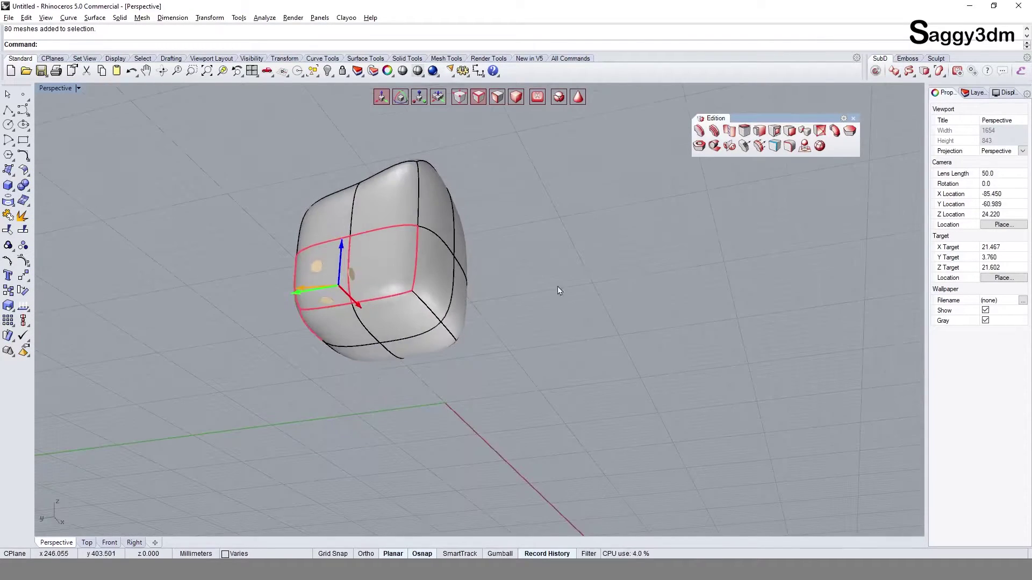
mouse_move(322, 357)
right_mouse_down()
mouse_move(398, 388)
mouse_move(454, 363)
right_mouse_up()
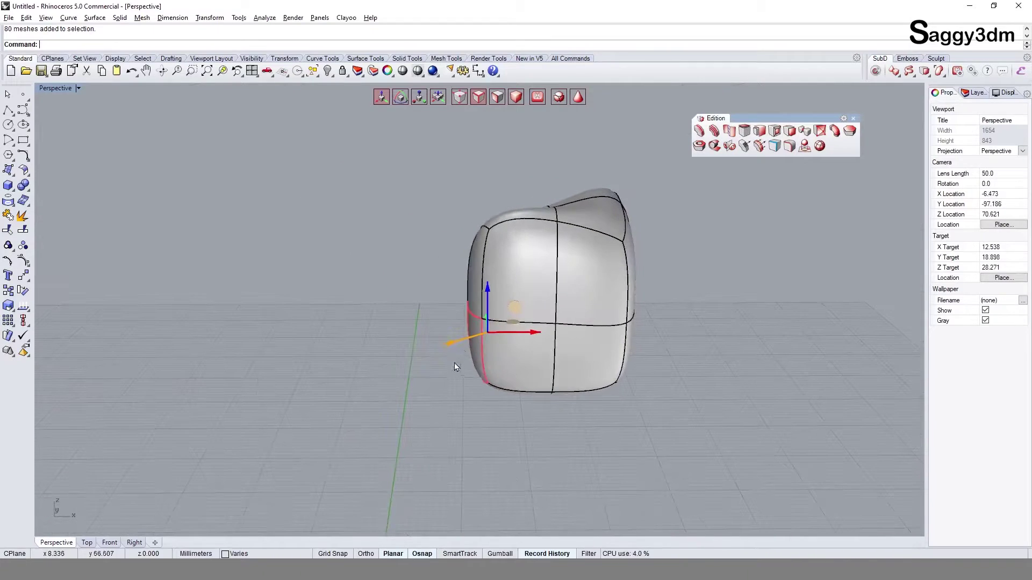
left_click(804, 150)
right_click(399, 410)
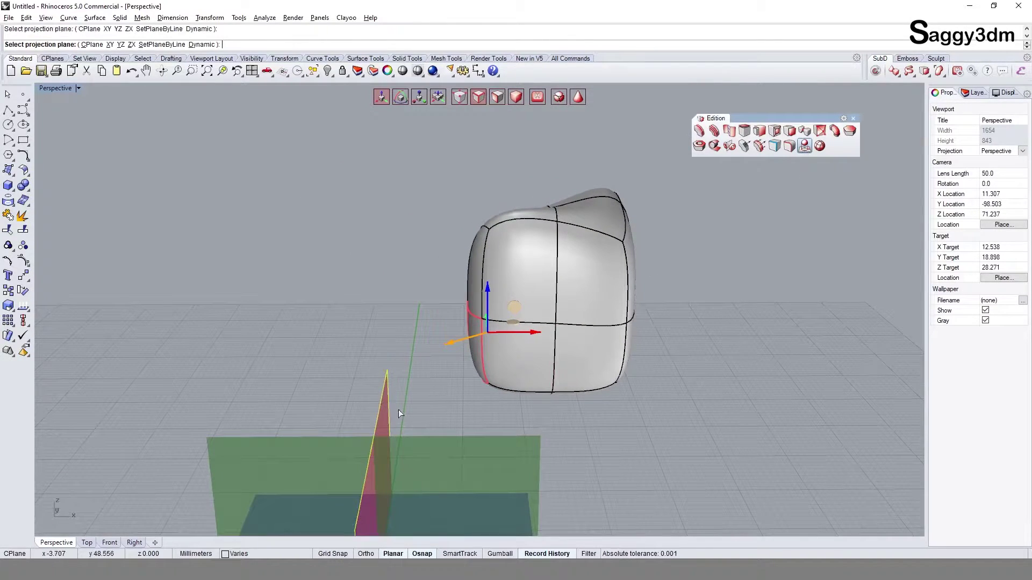
mouse_move(398, 409)
right_mouse_down()
mouse_move(507, 420)
mouse_move(516, 351)
mouse_move(668, 352)
mouse_move(691, 281)
mouse_move(446, 391)
mouse_move(534, 394)
right_mouse_up()
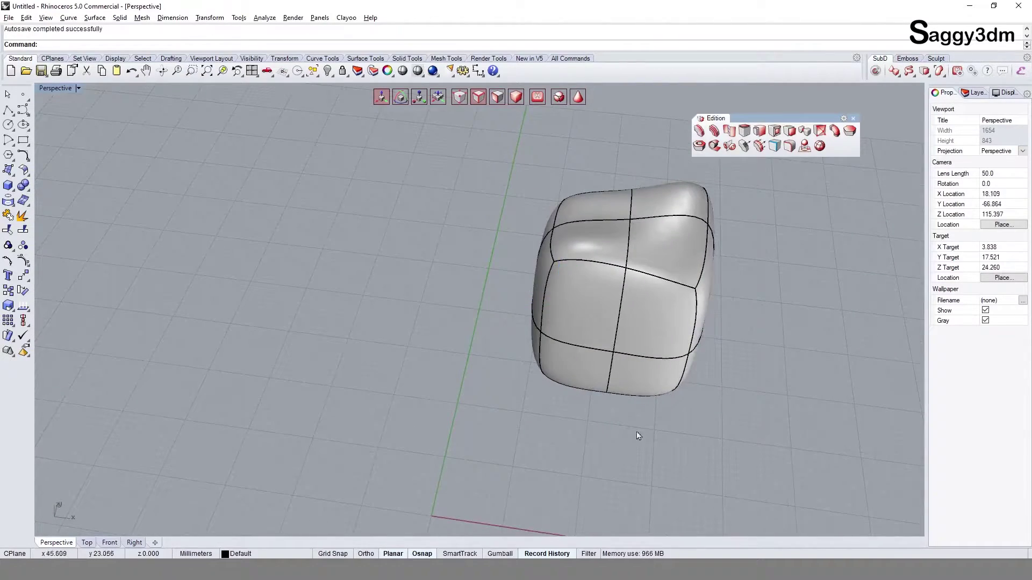
mouse_move(638, 431)
right_mouse_down()
mouse_move(649, 388)
mouse_move(622, 372)
mouse_move(603, 428)
mouse_move(623, 401)
right_mouse_up()
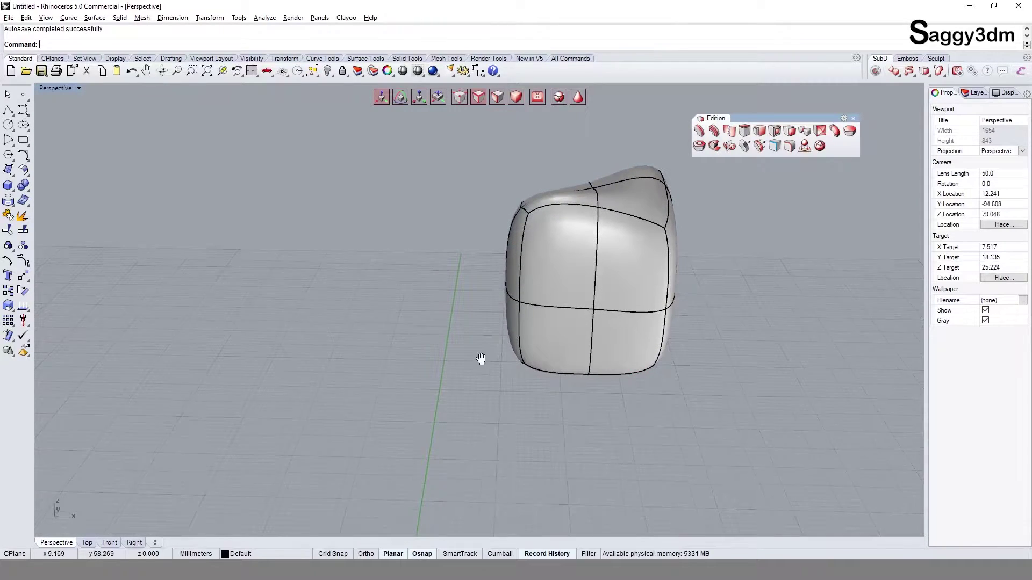
mouse_move(480, 359)
right_mouse_down()
mouse_move(410, 361)
mouse_move(402, 353)
mouse_move(557, 324)
mouse_move(651, 258)
right_mouse_up()
left_click(805, 146)
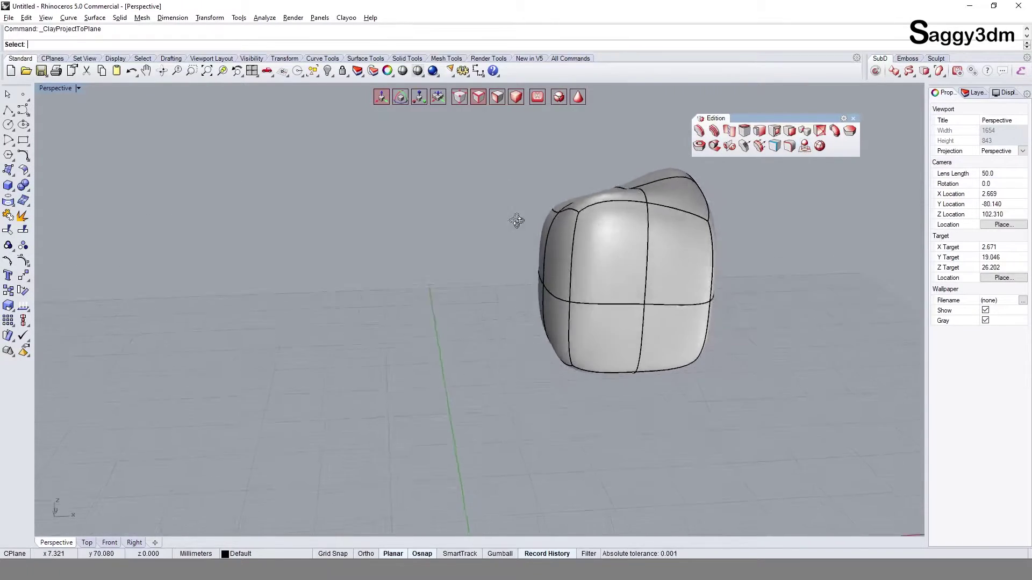
right_click_drag(496, 256, 516, 221)
left_click_drag(486, 259, 586, 371)
mouse_move(585, 371)
right_mouse_down()
mouse_move(457, 488)
mouse_move(454, 369)
right_mouse_up()
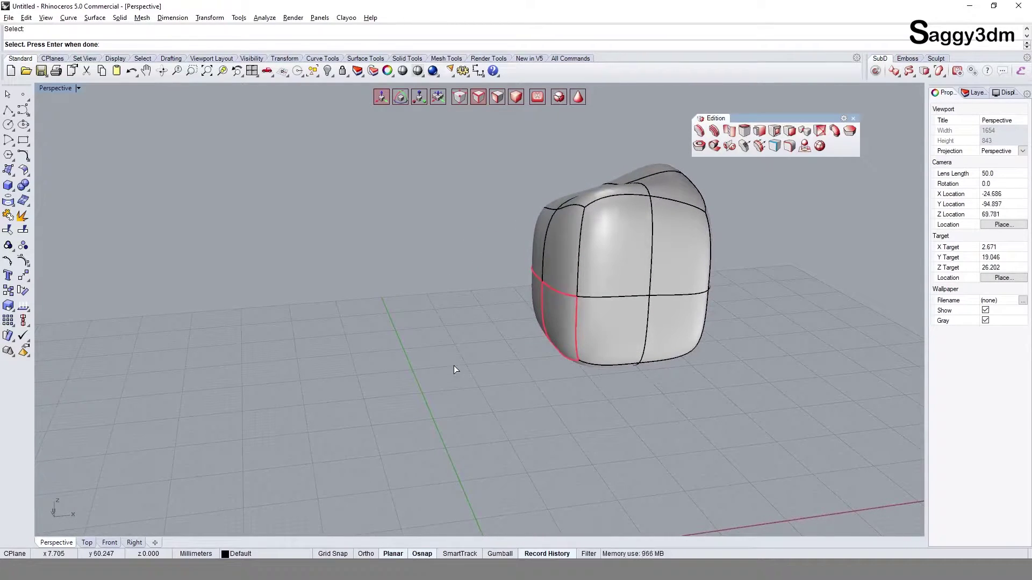
key("Return")
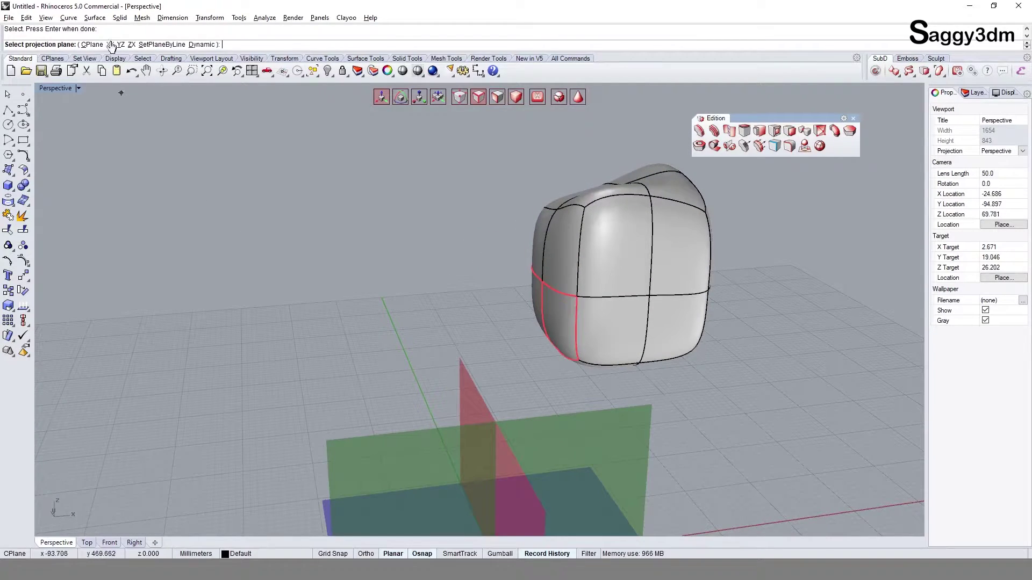
right_click_drag(473, 301, 322, 193)
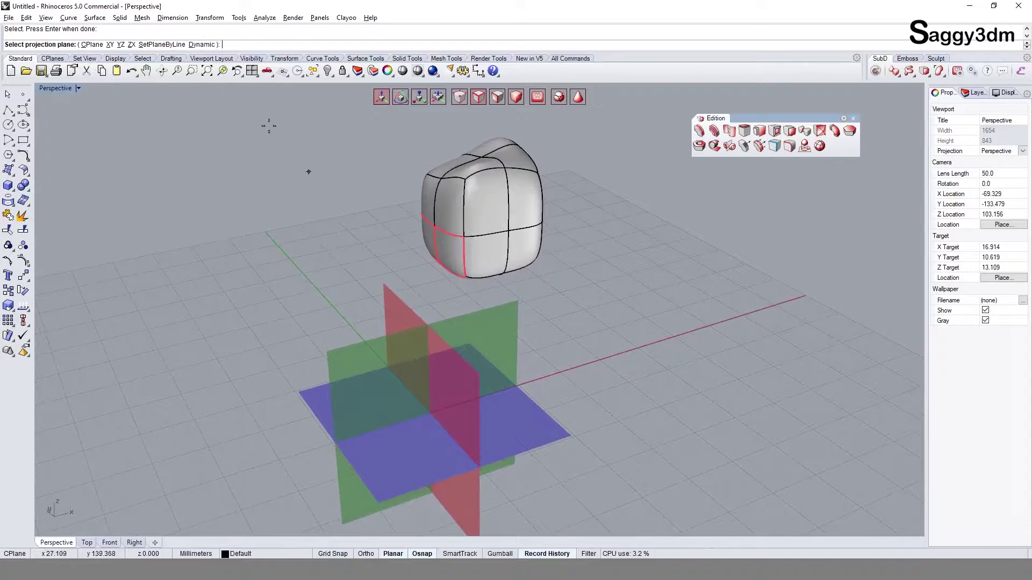
left_click(201, 45)
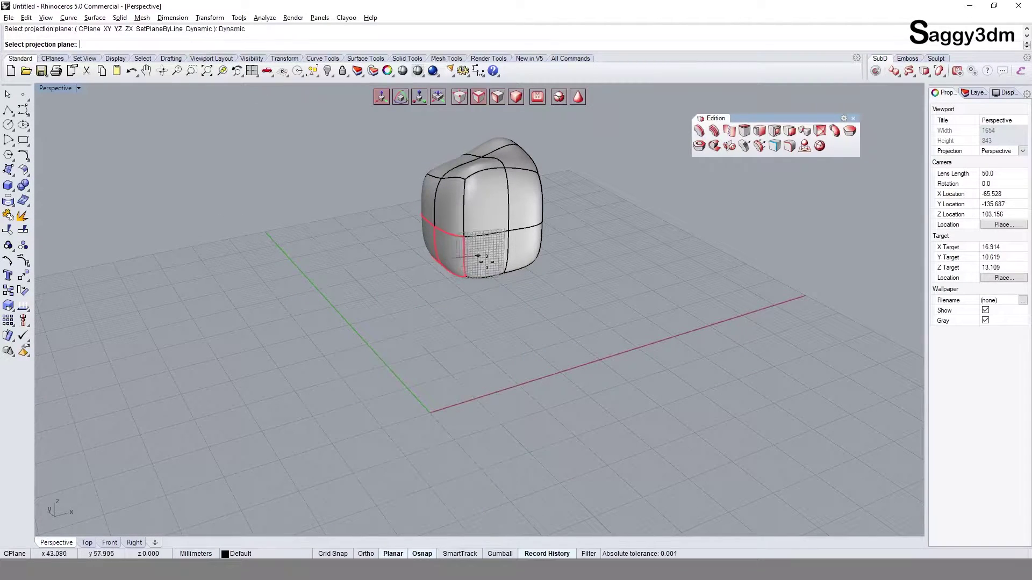
mouse_move(487, 269)
right_mouse_down()
mouse_move(510, 255)
mouse_move(456, 282)
right_mouse_up()
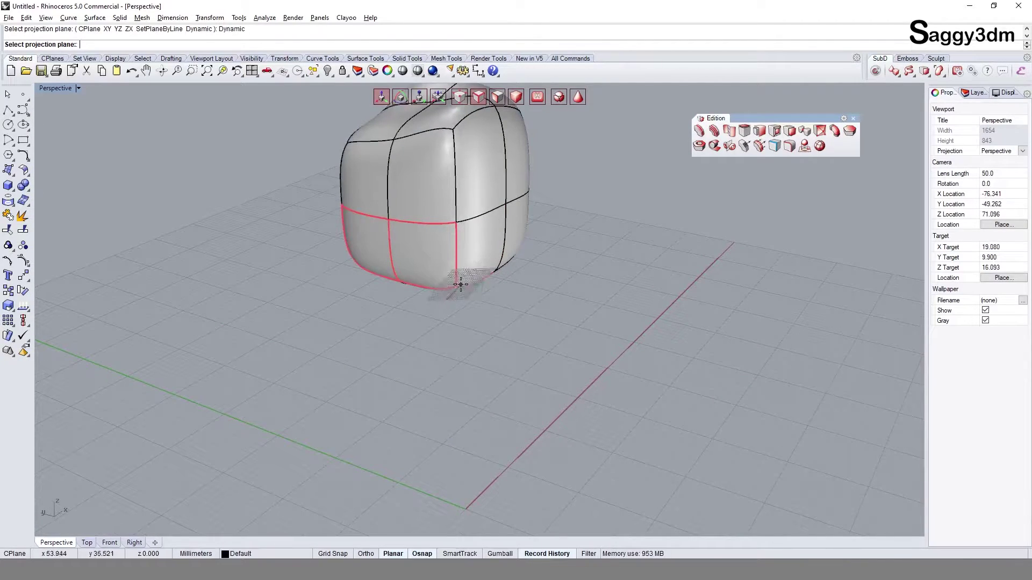
left_click(460, 284)
mouse_move(460, 286)
right_mouse_down()
mouse_move(441, 198)
mouse_move(473, 191)
mouse_move(458, 304)
right_mouse_up()
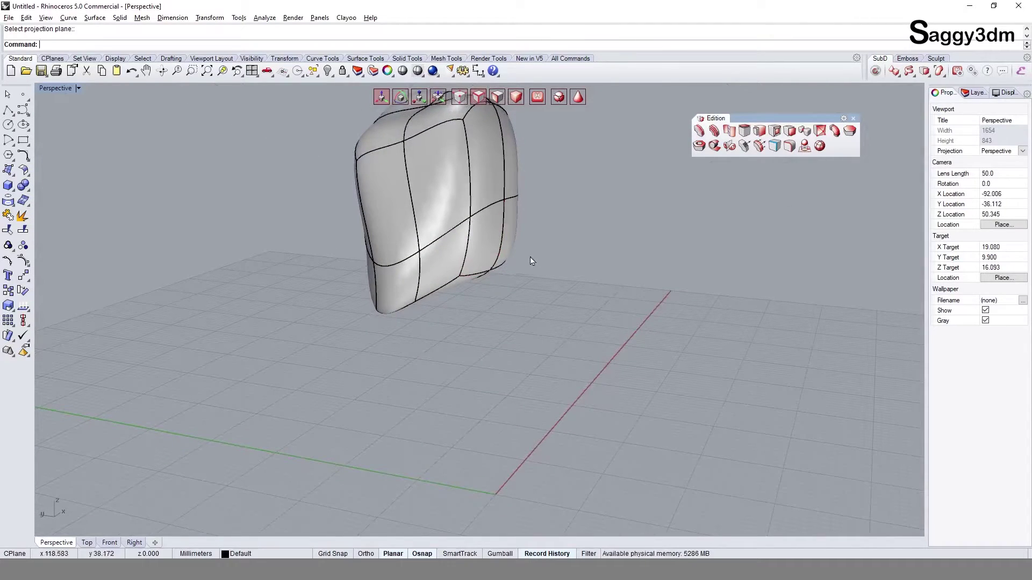
key("ctrl+z")
mouse_move(562, 272)
right_mouse_down()
mouse_move(498, 285)
mouse_move(614, 227)
mouse_move(571, 232)
right_mouse_up()
left_click(805, 147)
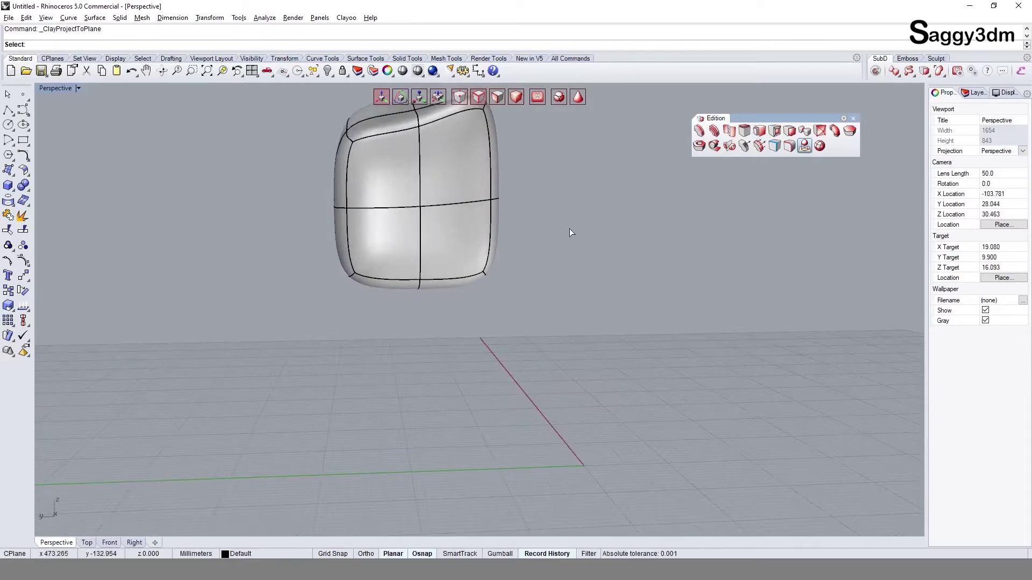
left_click_drag(460, 180, 559, 353)
mouse_move(559, 353)
right_mouse_down()
mouse_move(503, 357)
mouse_move(491, 307)
mouse_move(503, 296)
right_mouse_up()
key("Return")
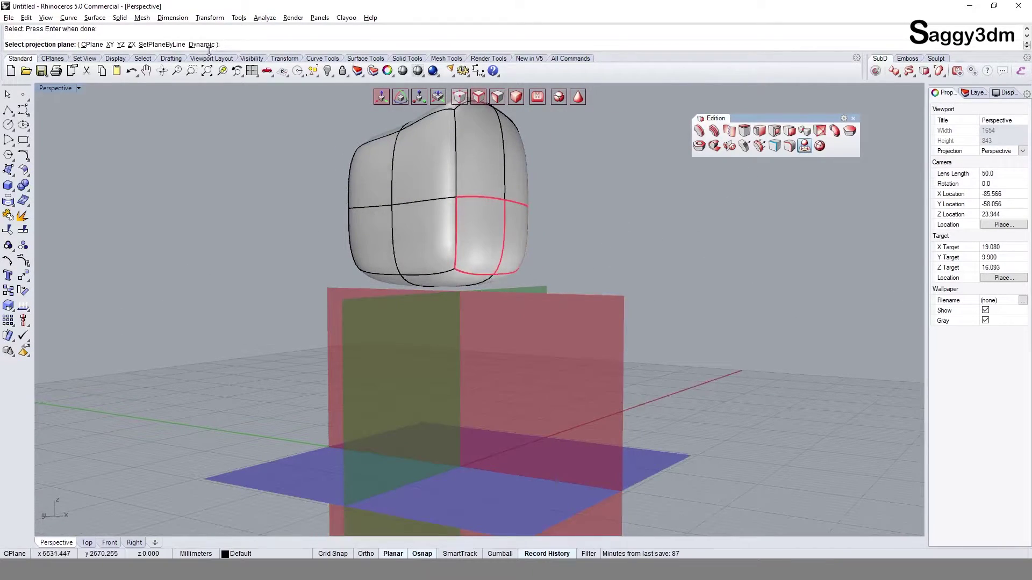
left_click(202, 45)
left_click(498, 279)
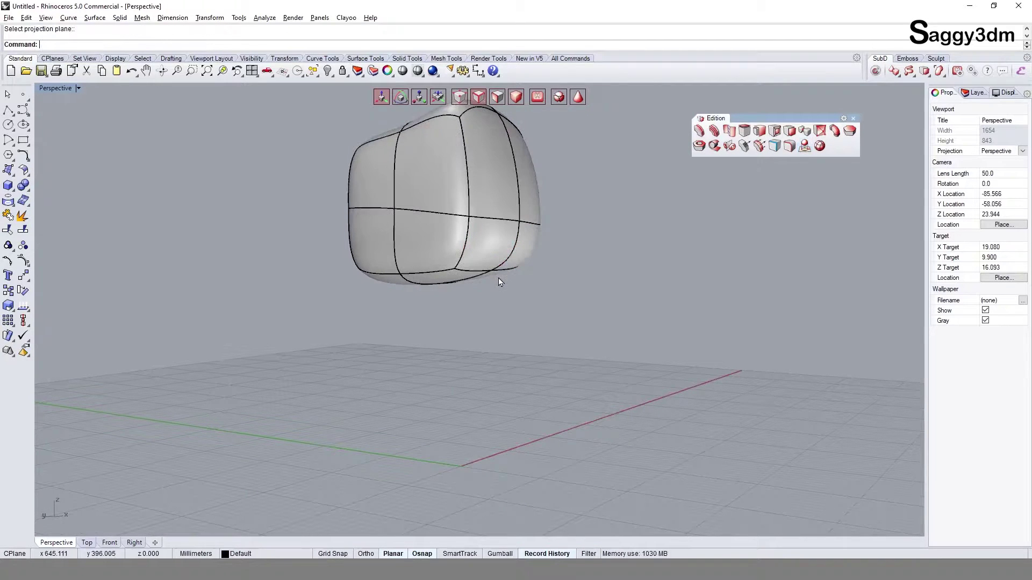
right_click_drag(499, 280, 539, 282)
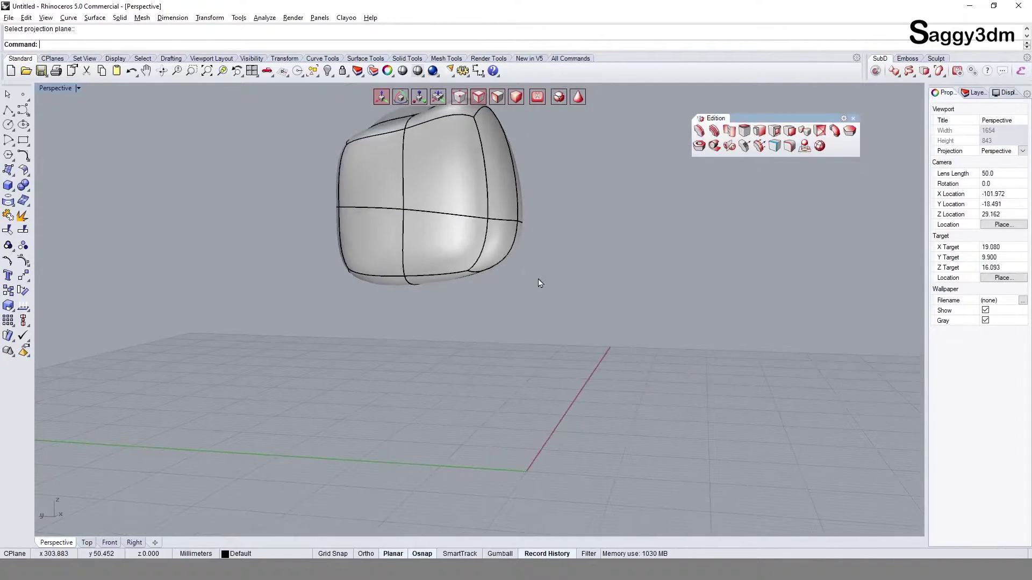
key("ctrl+z")
right_click_drag(519, 207, 451, 279)
left_click_drag(443, 158, 545, 336)
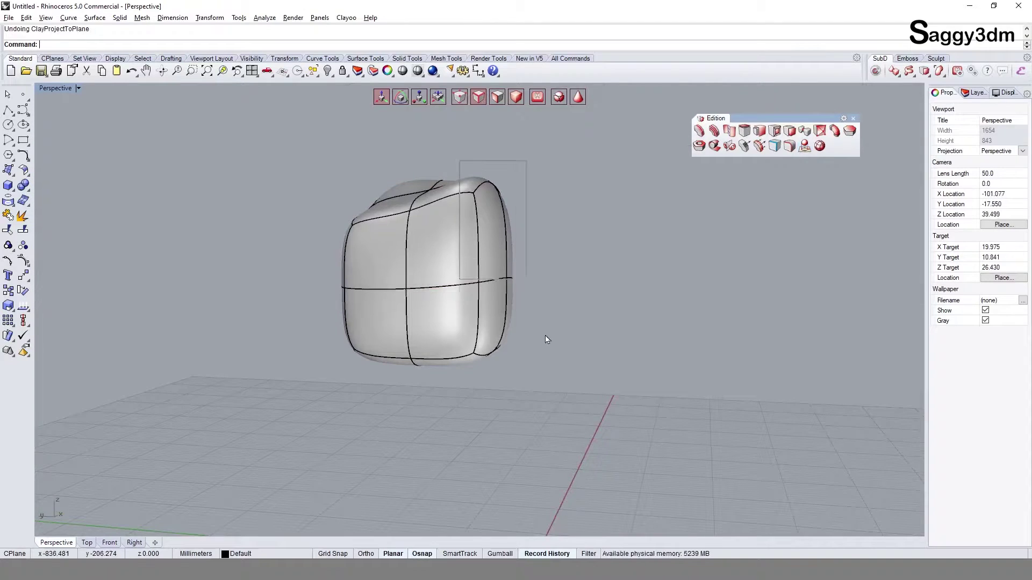
mouse_move(579, 372)
right_mouse_down()
mouse_move(494, 306)
mouse_move(837, 168)
right_mouse_up()
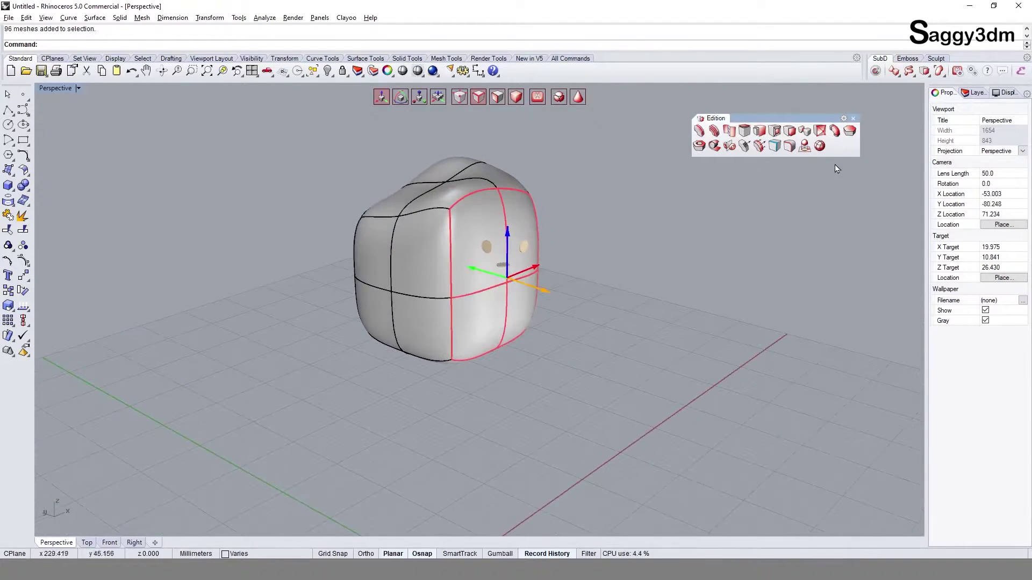
left_click(803, 148)
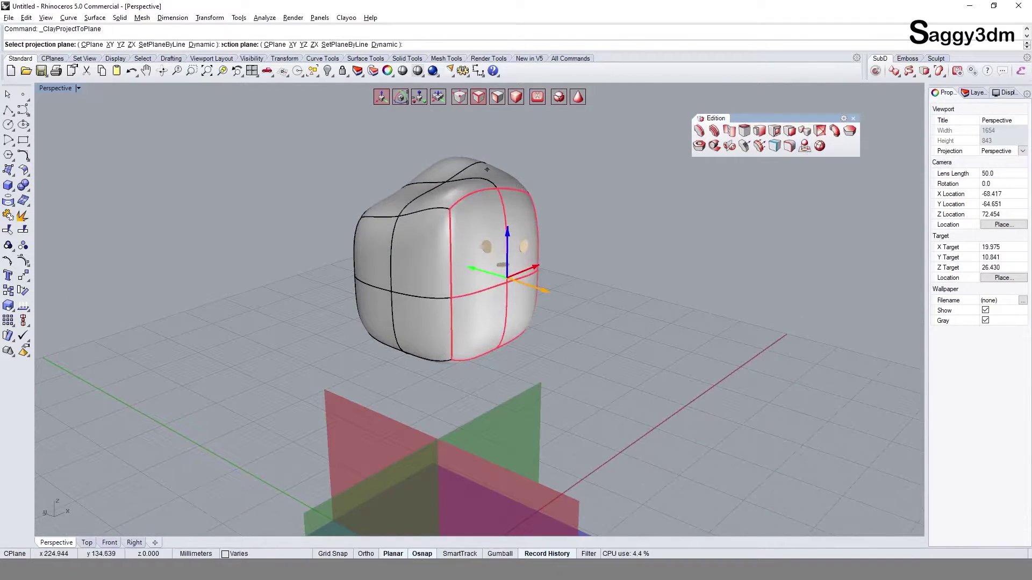
left_click(202, 45)
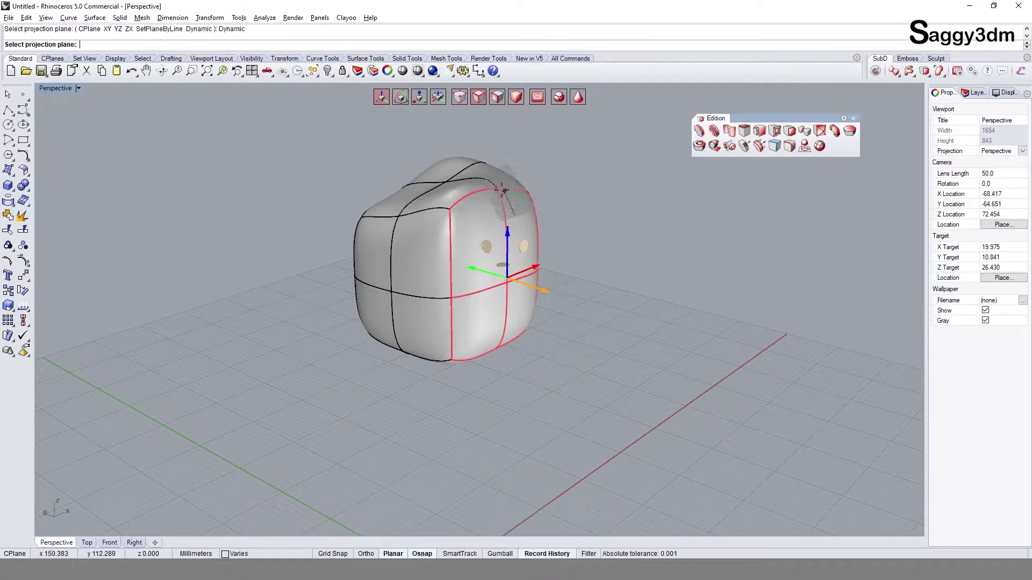
left_click(499, 189)
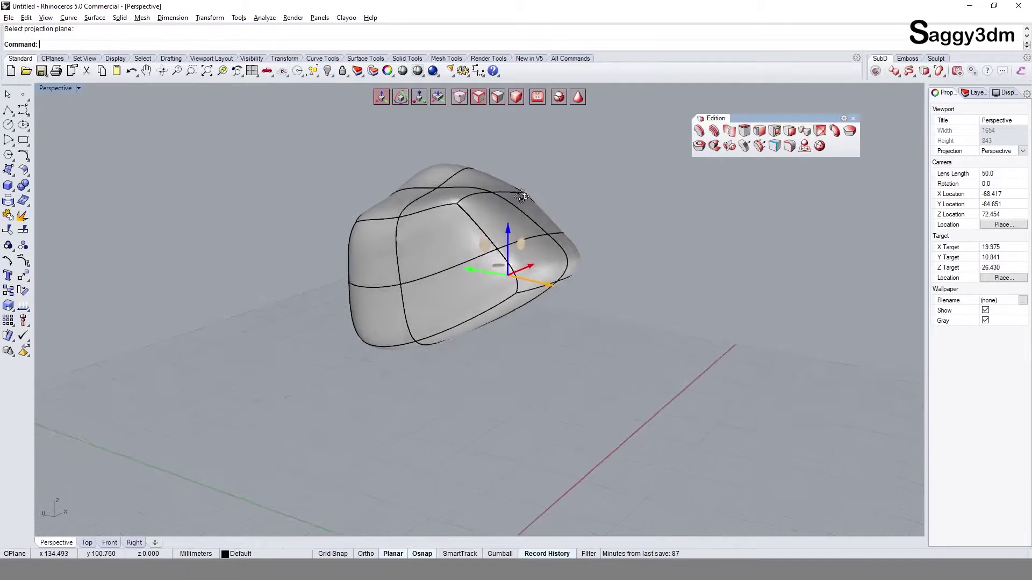
mouse_move(522, 197)
right_mouse_down()
mouse_move(541, 232)
mouse_move(532, 299)
mouse_move(601, 311)
right_mouse_up()
key("ctrl+z")
scroll(481, 261, "up", 3)
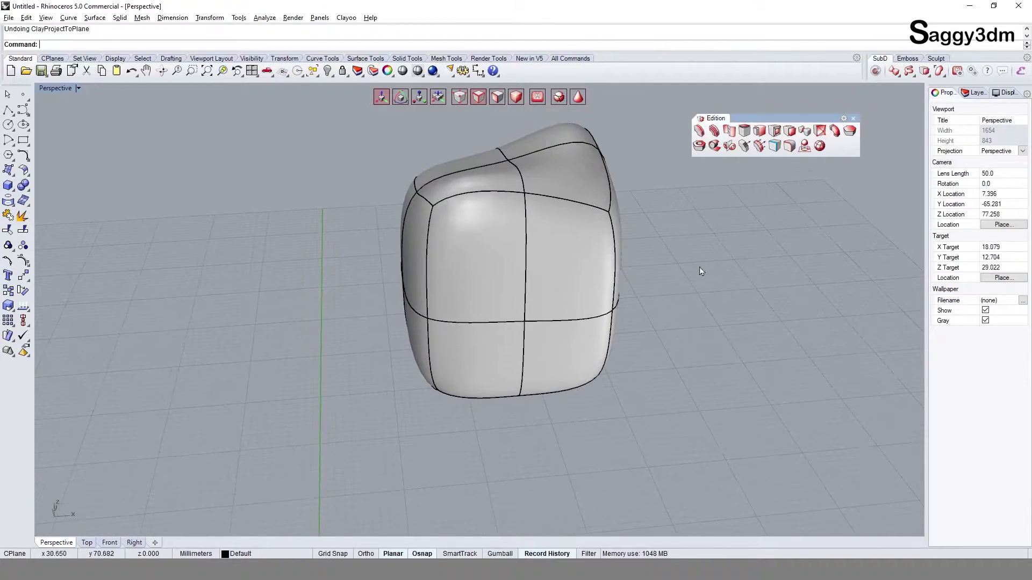
left_click(804, 146)
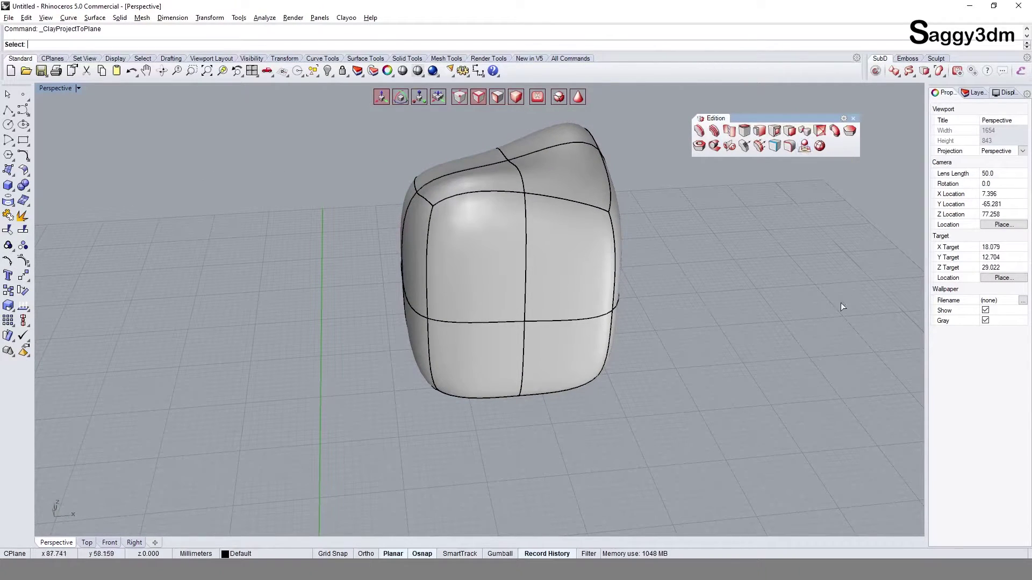
mouse_move(478, 208)
right_mouse_down()
mouse_move(437, 232)
mouse_move(509, 225)
right_mouse_up()
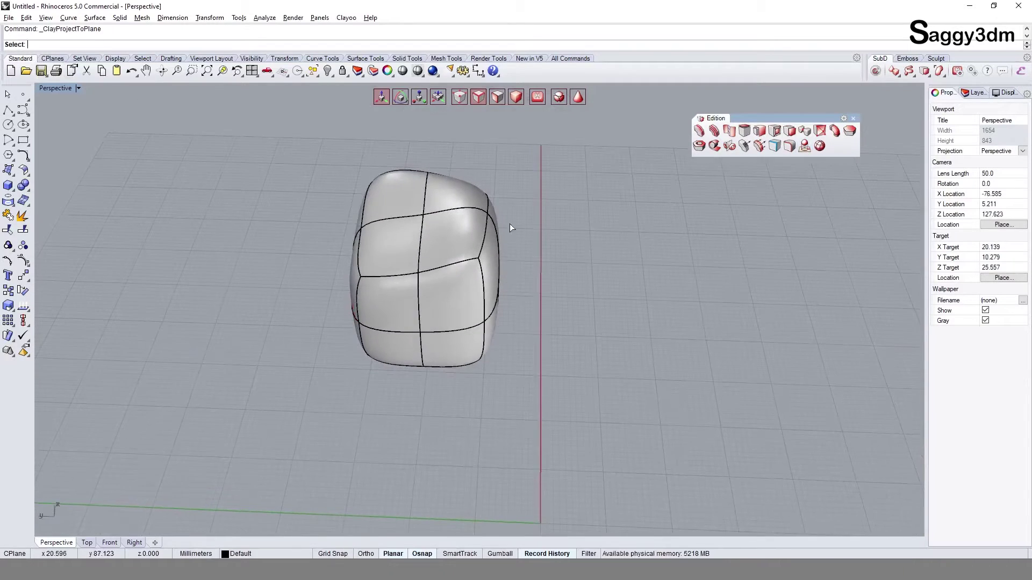
left_click(495, 208)
mouse_move(576, 392)
right_mouse_down()
mouse_move(511, 263)
mouse_move(311, 345)
mouse_move(337, 352)
right_mouse_up()
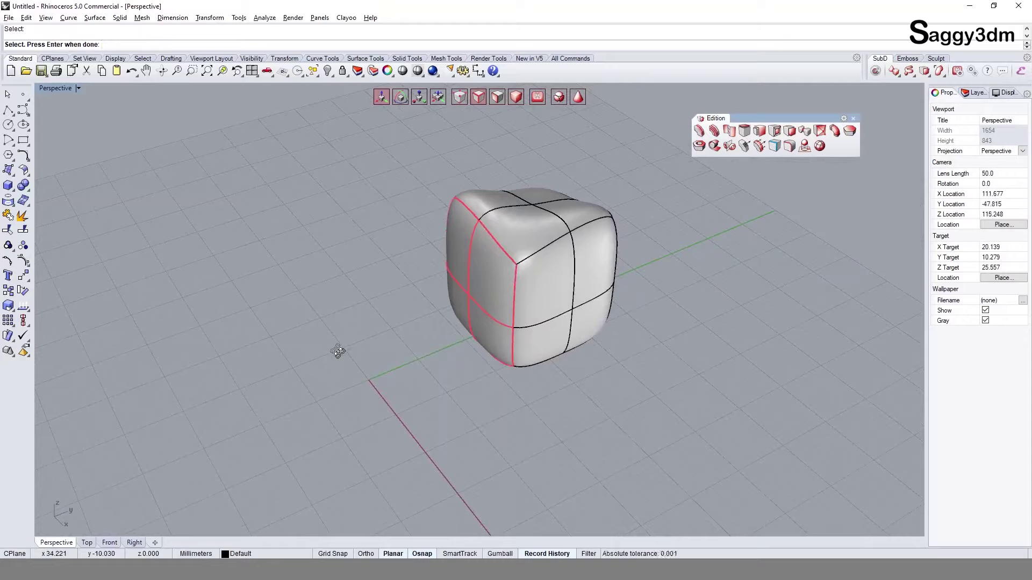
Step: Project the selected left faces onto a SetPlaneByLine plane, stretching the block long and low
mouse_move(384, 286)
right_mouse_down()
mouse_move(396, 272)
mouse_move(364, 411)
right_mouse_up()
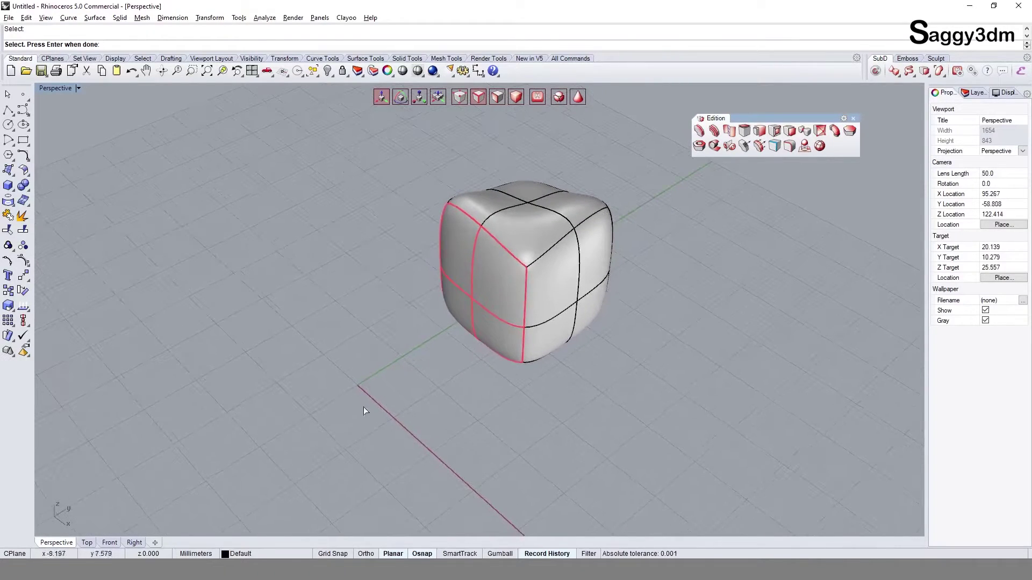
mouse_move(331, 304)
right_mouse_down()
mouse_move(392, 329)
mouse_move(412, 490)
right_mouse_up()
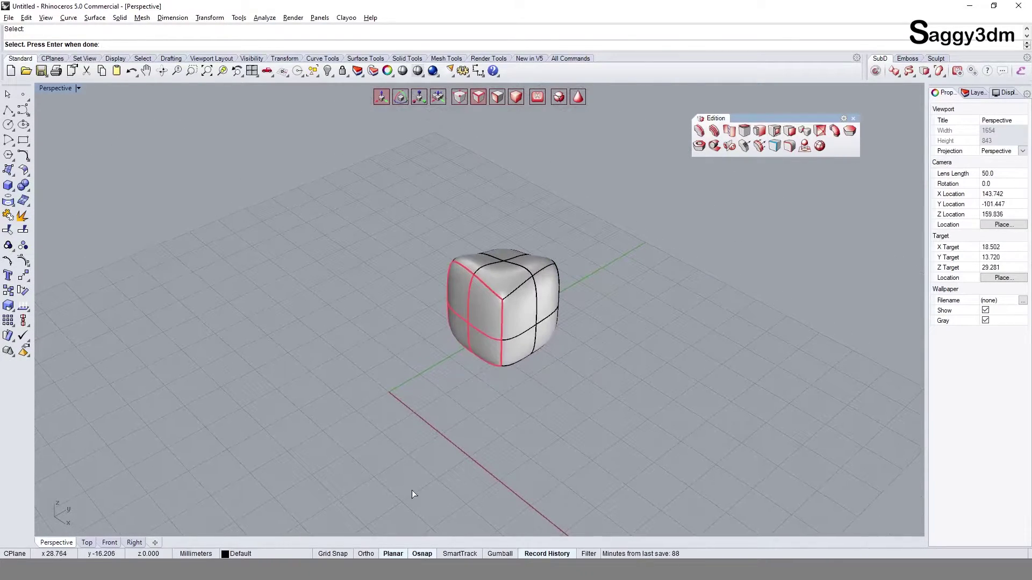
key("Return")
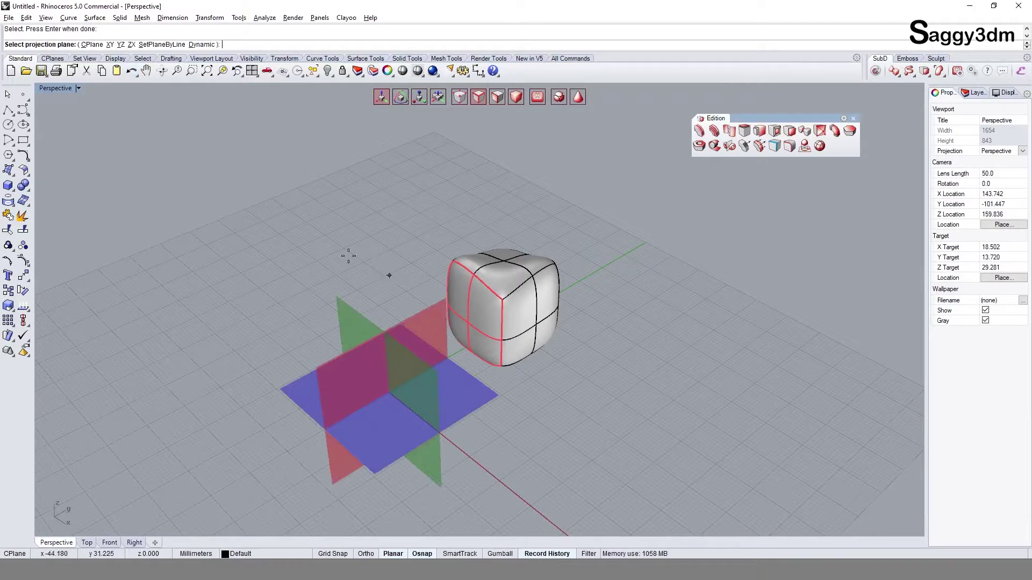
left_click(160, 45)
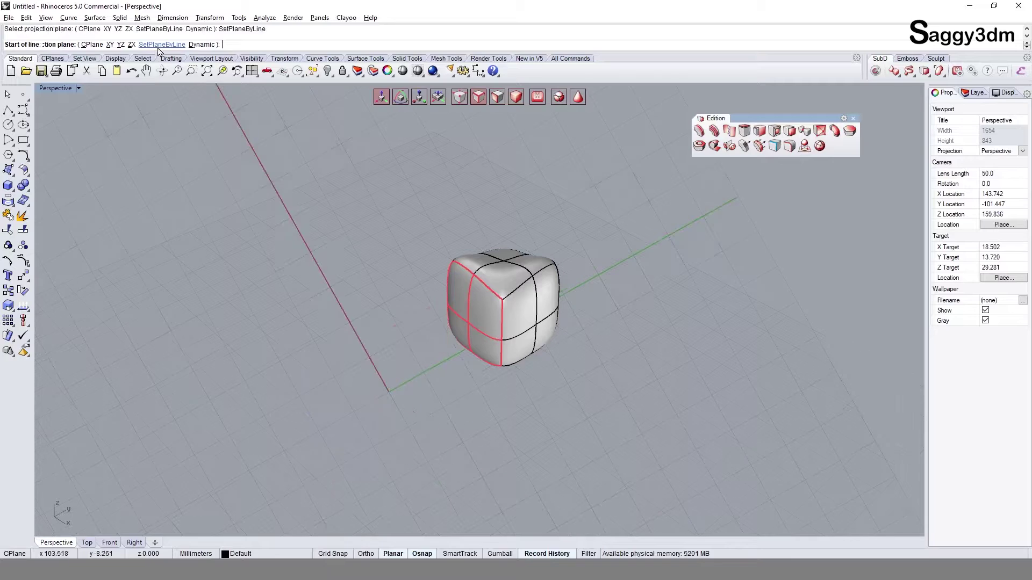
left_click(401, 225)
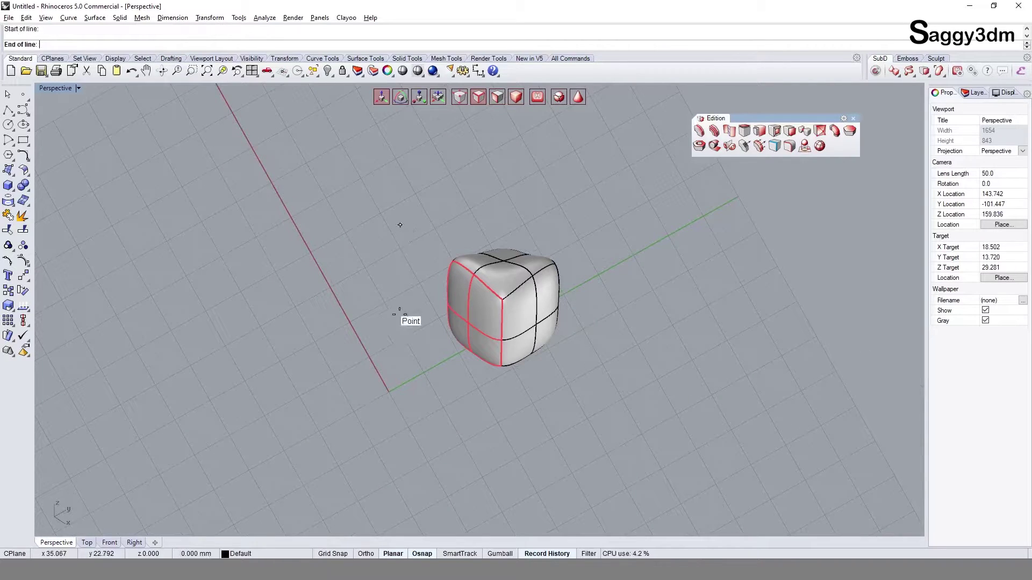
left_click(401, 482)
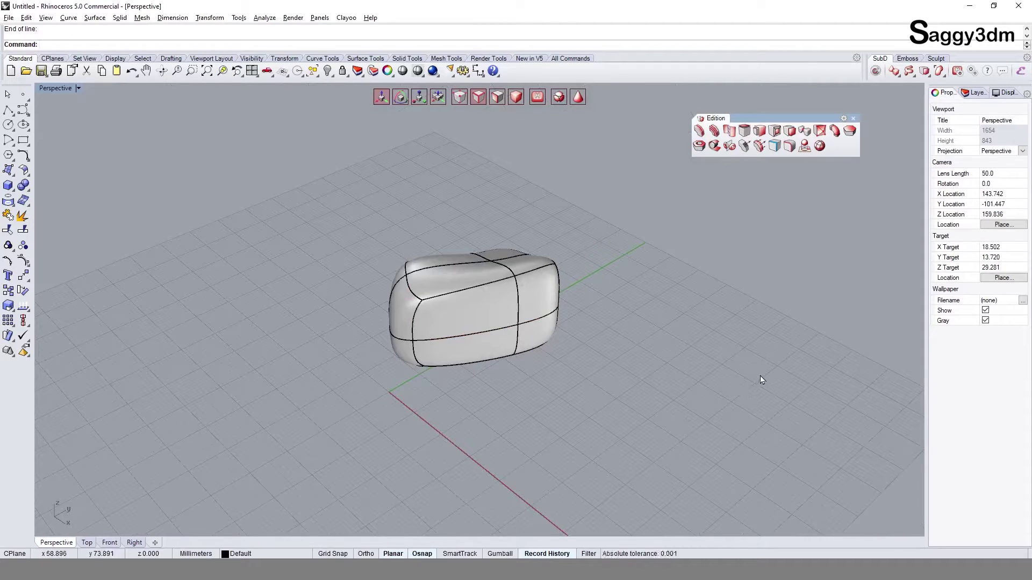
Step: Select the faces at the block's right end for projection
mouse_move(756, 379)
right_mouse_down()
mouse_move(437, 458)
mouse_move(636, 323)
mouse_move(491, 410)
mouse_move(525, 430)
mouse_move(503, 435)
mouse_move(514, 291)
mouse_move(498, 212)
right_mouse_up()
left_click_drag(497, 211, 591, 373)
mouse_move(592, 373)
right_mouse_down()
mouse_move(495, 223)
mouse_move(608, 338)
right_mouse_up()
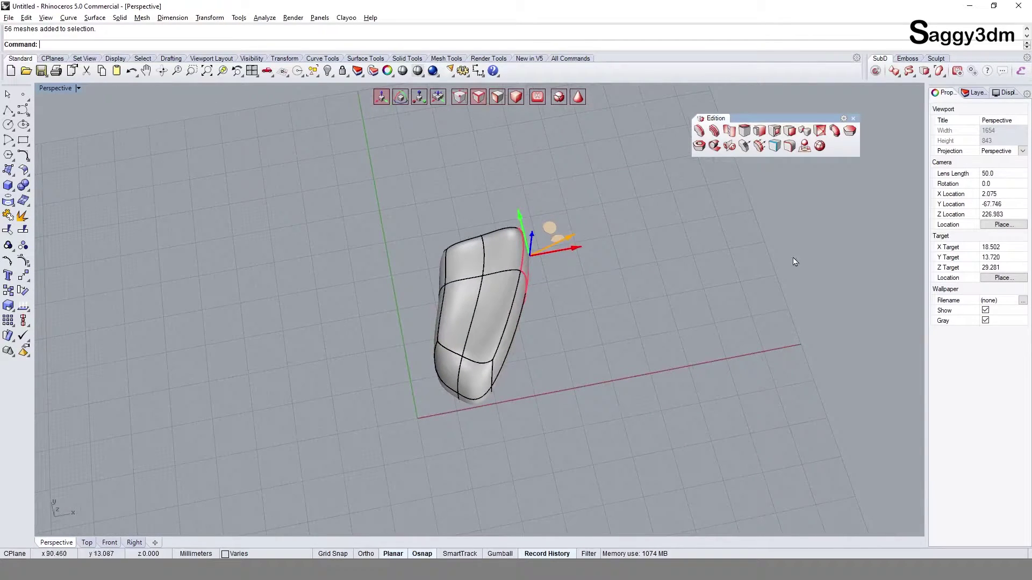
left_click(804, 145)
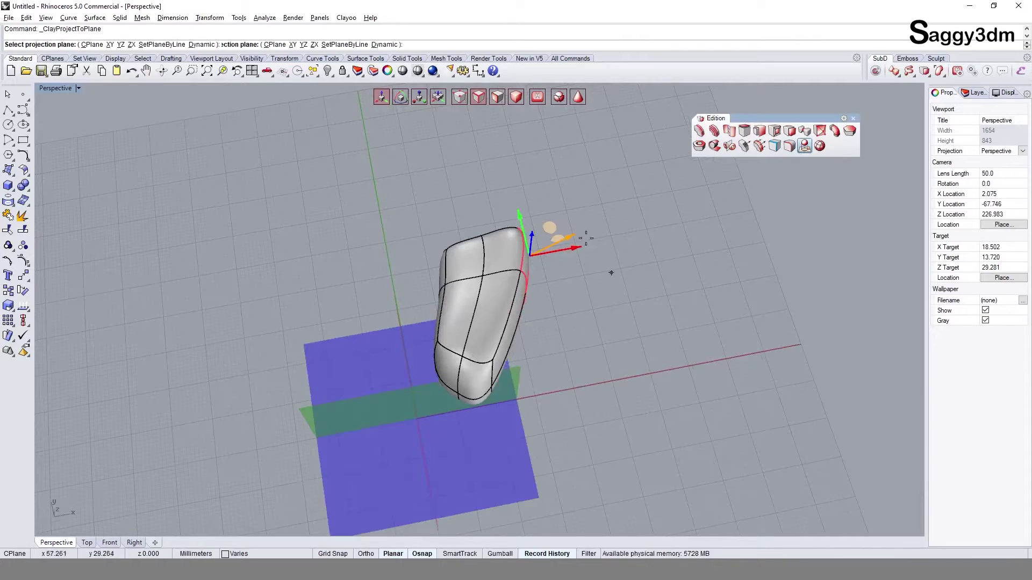
key("Escape")
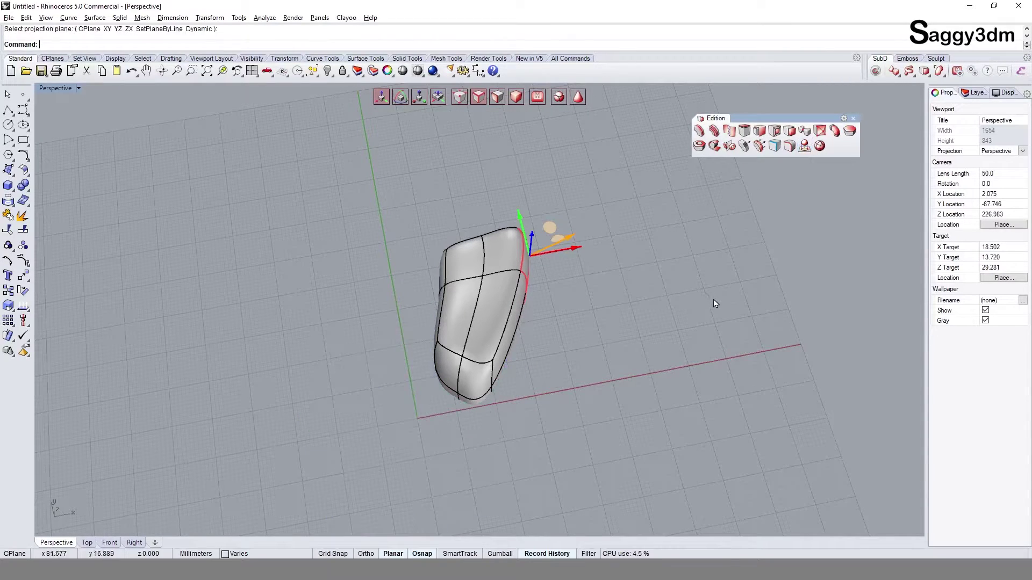
Step: Project the right-end faces onto a SetPlaneByLine plane, pulling them out into a capsule shape
left_click(804, 145)
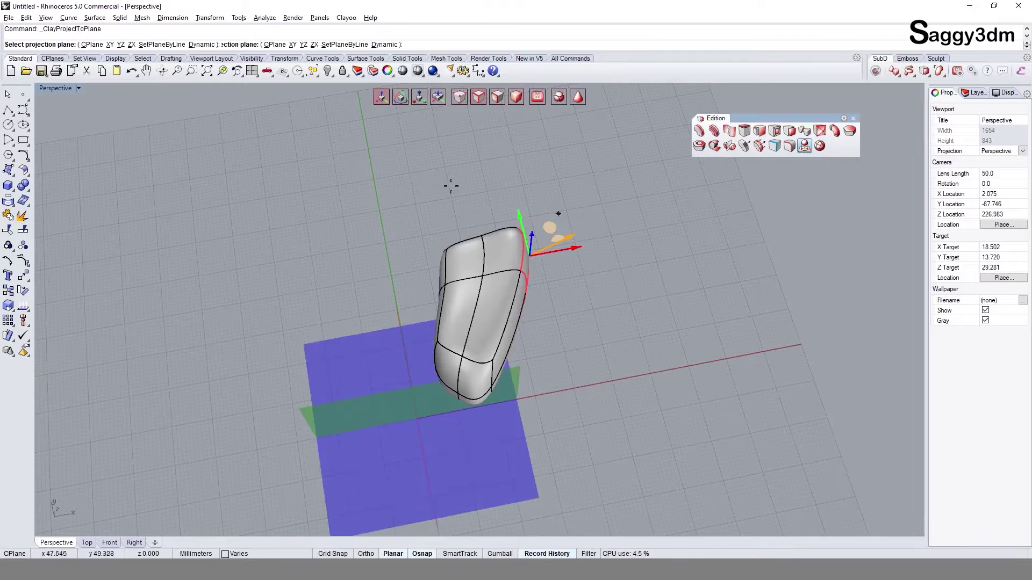
left_click(162, 45)
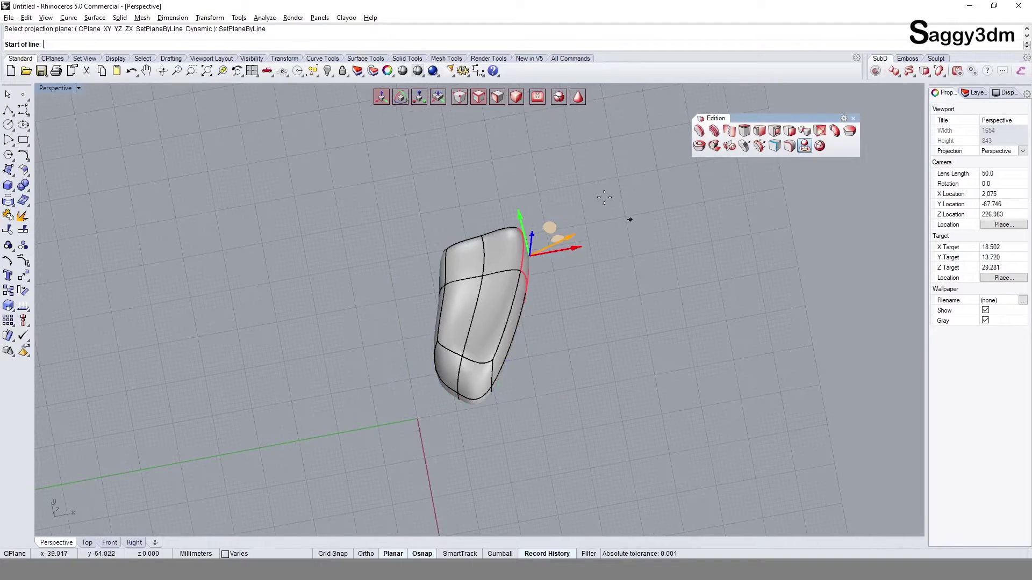
left_click(511, 145)
left_click(735, 347)
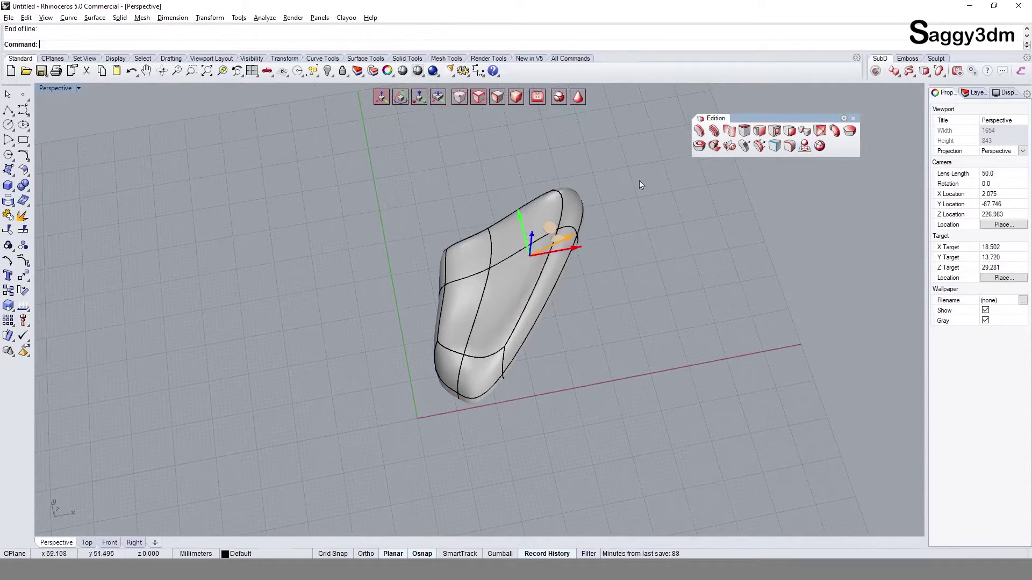
mouse_move(615, 359)
right_mouse_down()
mouse_move(528, 307)
mouse_move(809, 197)
right_mouse_up()
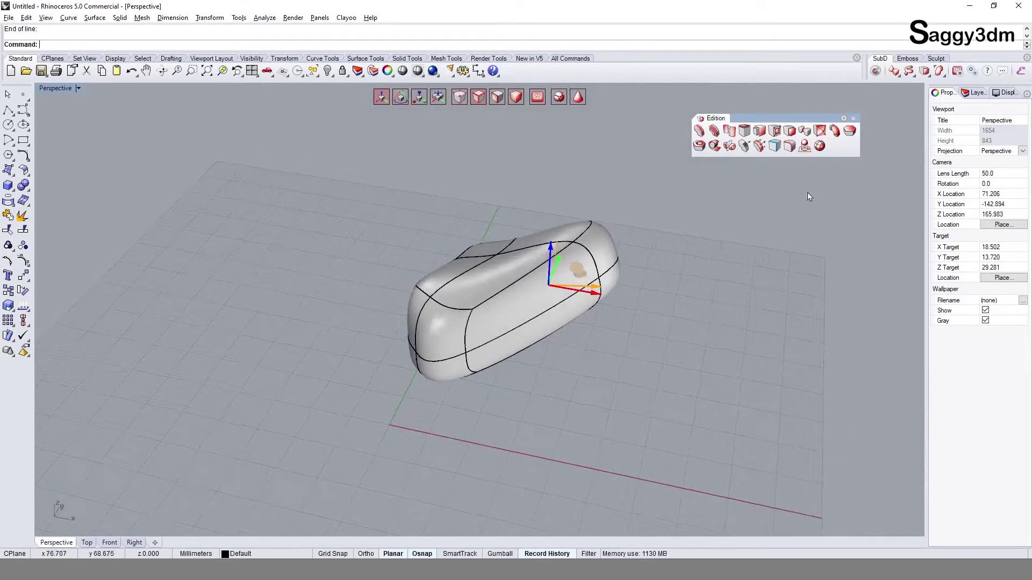
left_click(805, 146)
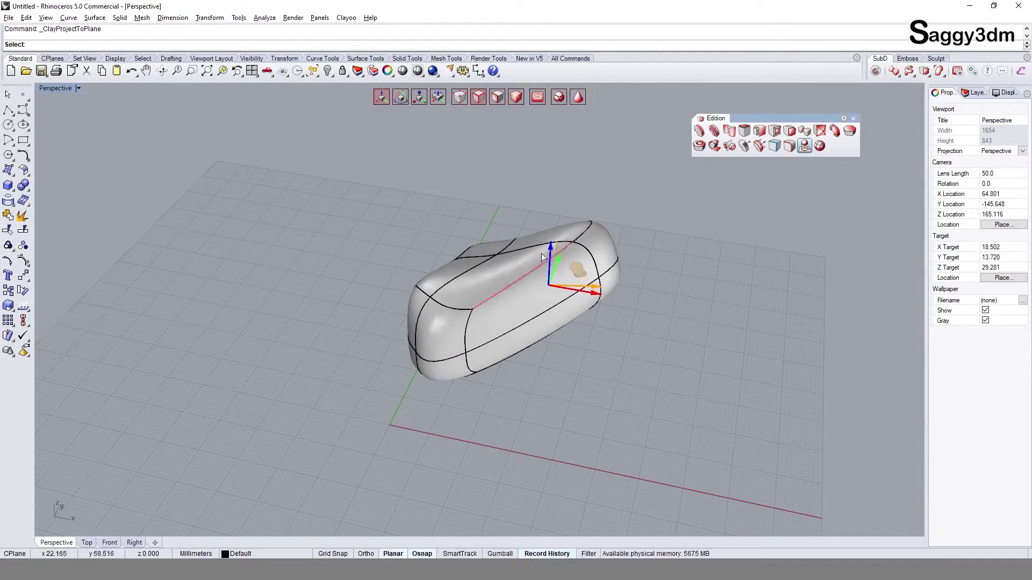
right_click_drag(707, 382, 369, 249)
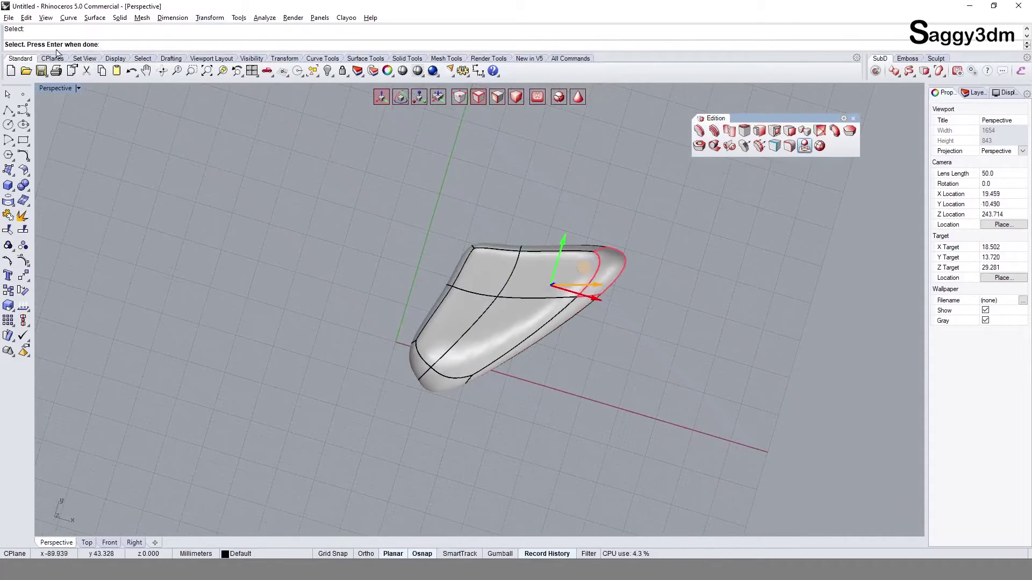
key("Return")
left_click(433, 340)
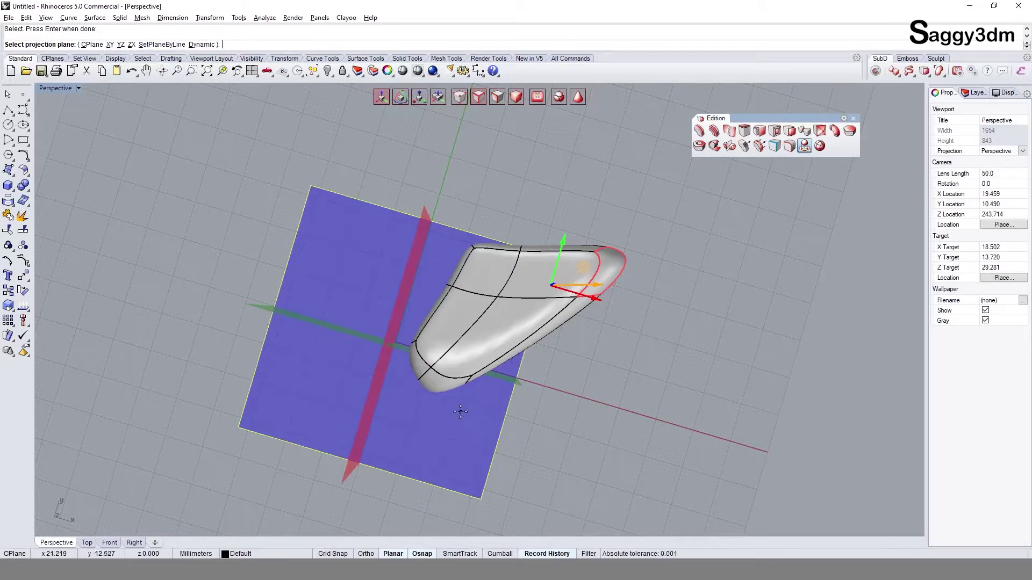
right_click_drag(477, 417, 504, 335)
right_click_drag(725, 391, 656, 357)
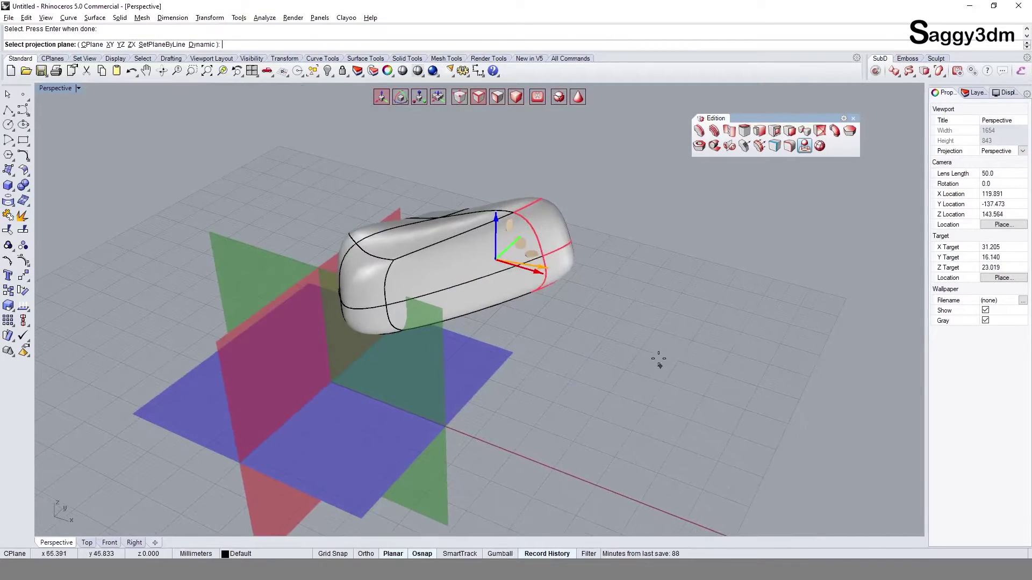
left_click(92, 45)
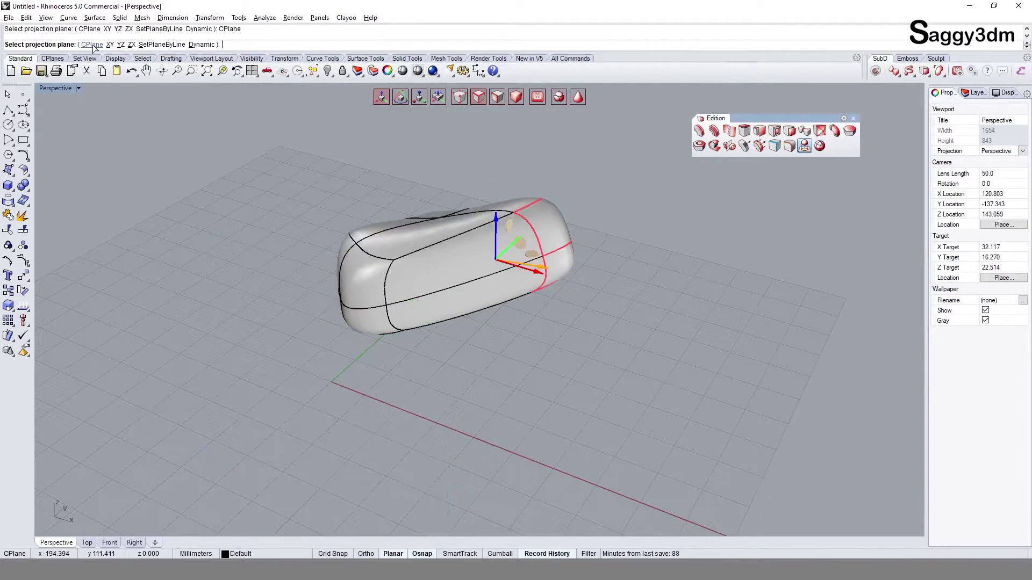
right_click_drag(614, 401, 544, 408)
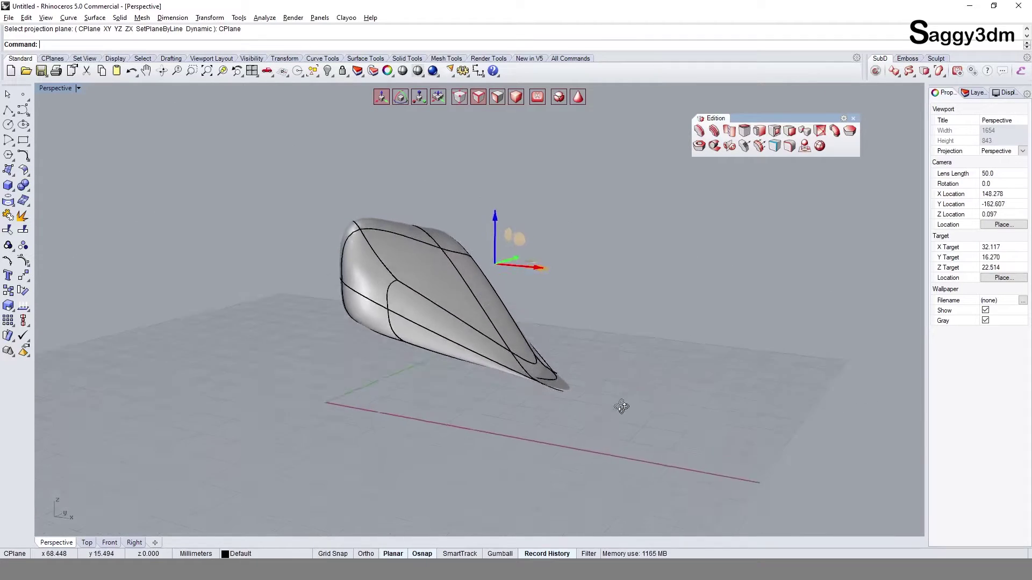
key("ctrl+z")
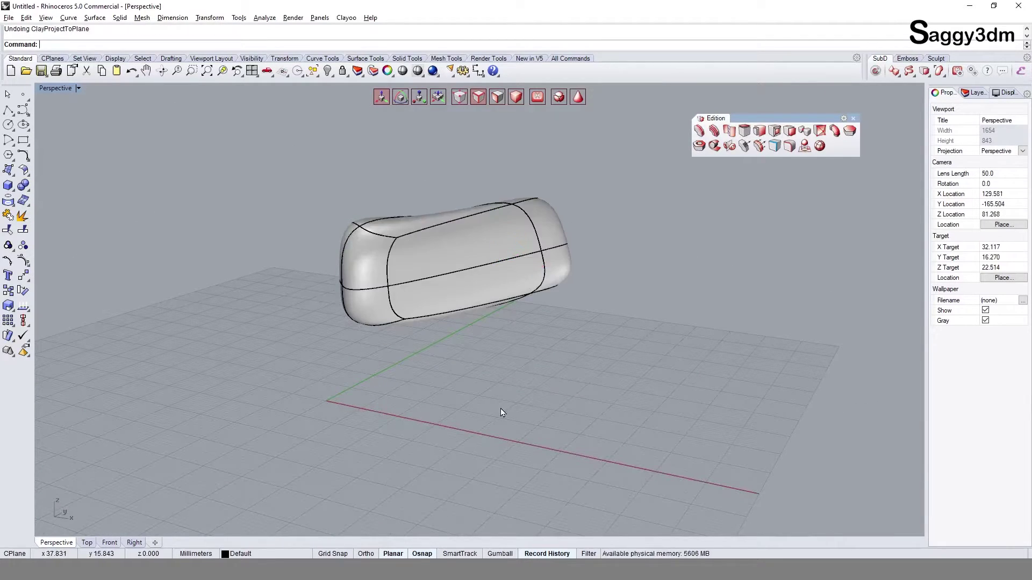
Step: Select the block's two underside faces and delete them, leaving an open bottom
right_click_drag(580, 350, 633, 399)
right_click_drag(546, 382, 579, 380, "shift")
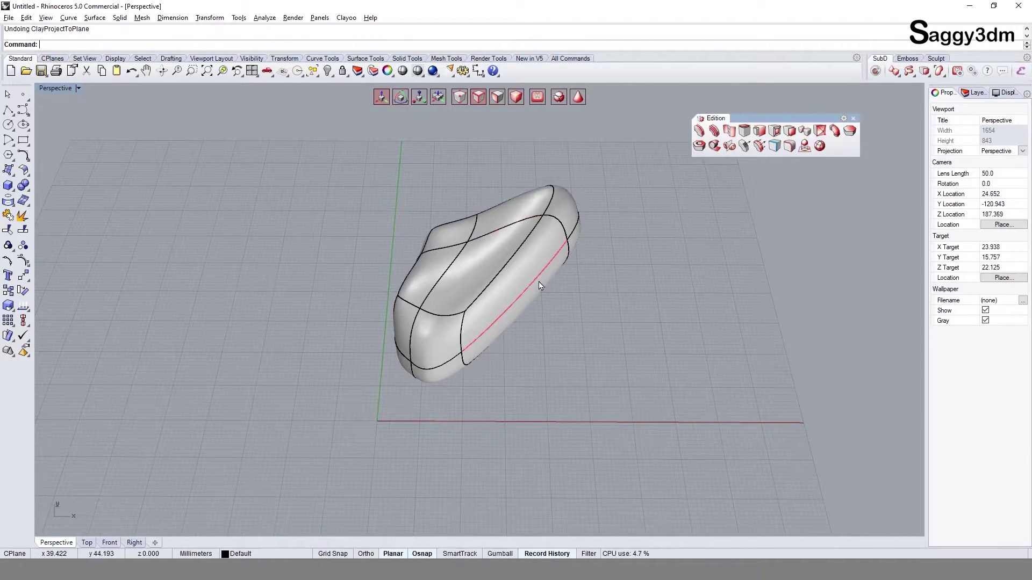
mouse_move(539, 288)
right_mouse_down("shift")
mouse_move(432, 255)
mouse_move(460, 364)
mouse_move(454, 301)
mouse_move(562, 238)
mouse_move(669, 286)
mouse_move(696, 197)
mouse_move(752, 107)
right_mouse_up("shift")
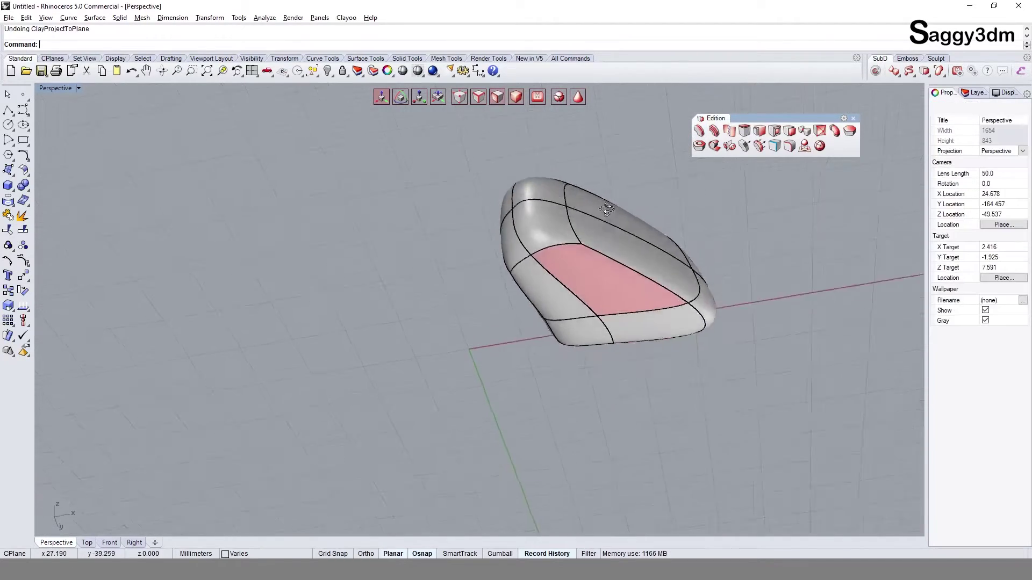
right_click_drag(500, 134, 571, 315)
left_click(572, 316, "ctrl+shift")
left_click(592, 372, "ctrl+shift")
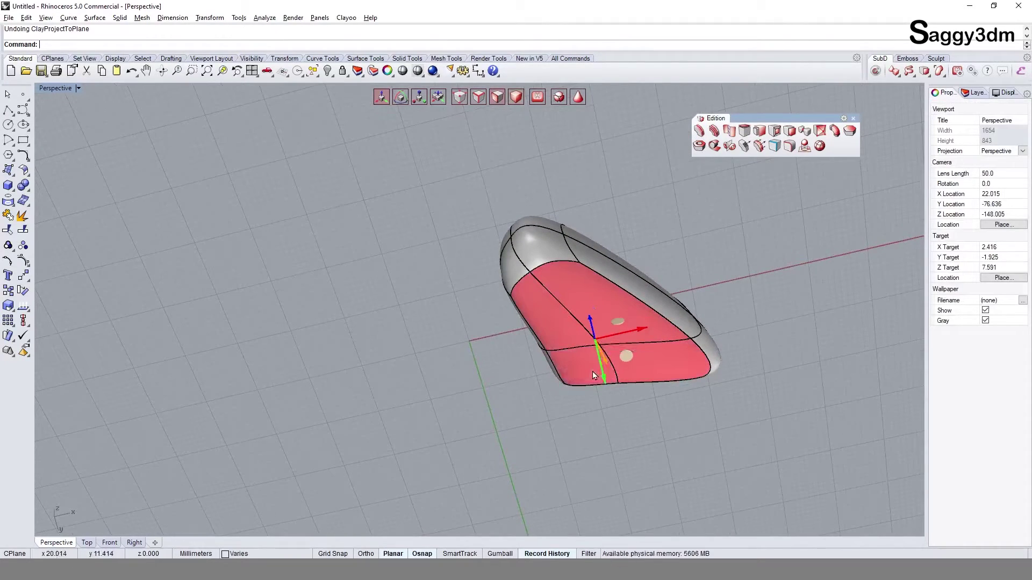
key("Delete")
mouse_move(593, 372)
right_mouse_down()
mouse_move(572, 482)
mouse_move(606, 272)
mouse_move(521, 315)
mouse_move(727, 270)
right_mouse_up()
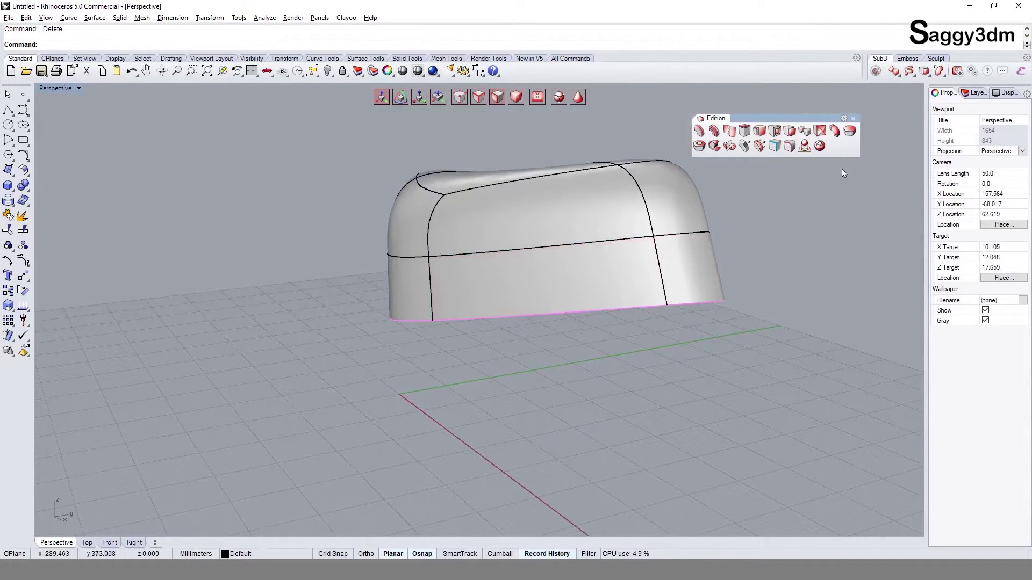
Step: Start Project to Plane and pick the first faces along the shell's lower edge
left_click(804, 145)
right_click_drag(620, 370, 617, 344)
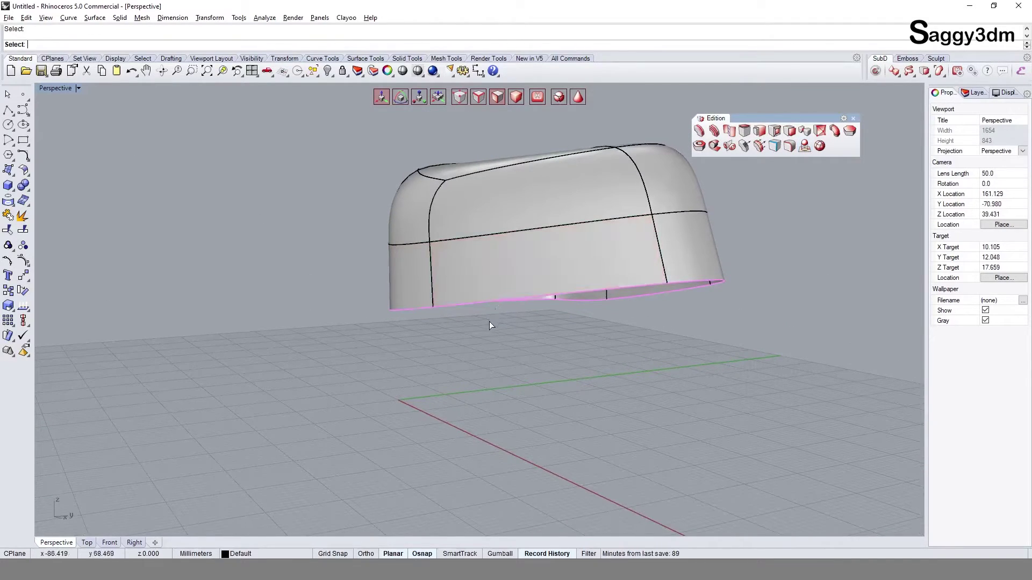
left_click(805, 151)
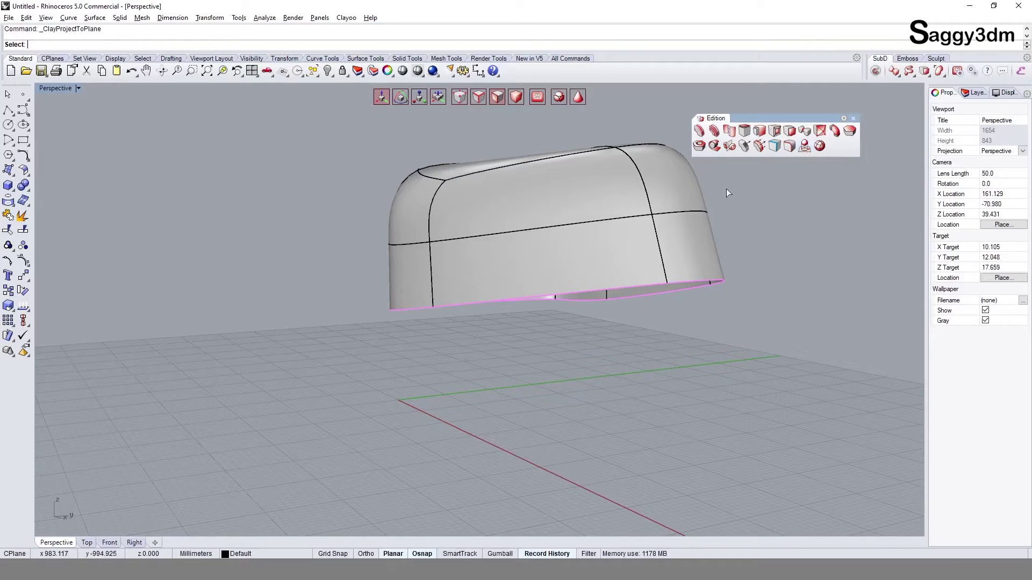
mouse_move(498, 197)
right_mouse_down()
mouse_move(556, 282)
mouse_move(511, 206)
right_mouse_up()
left_click(511, 271)
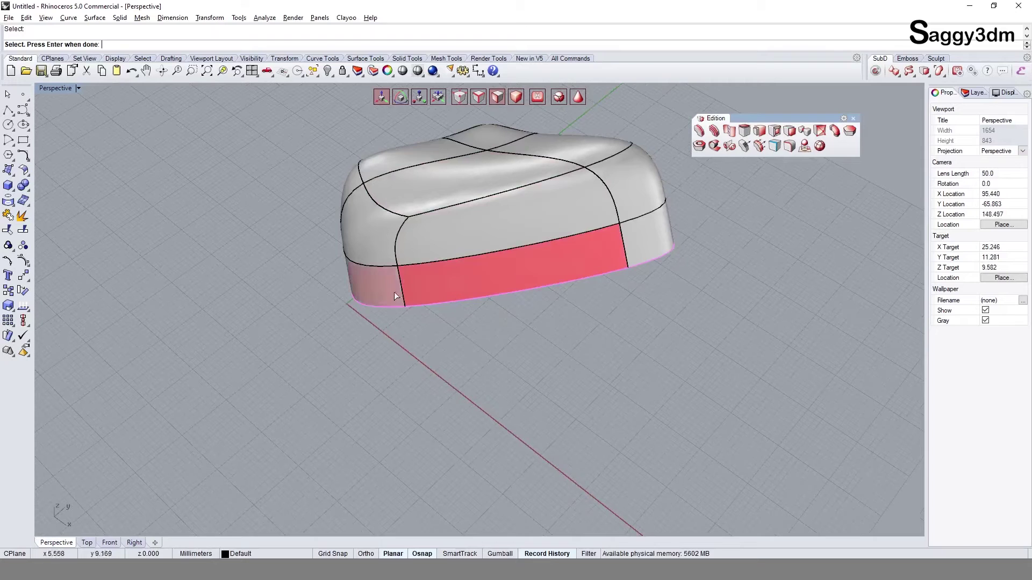
mouse_move(405, 292)
right_mouse_down()
mouse_move(562, 219)
mouse_move(469, 253)
right_mouse_up()
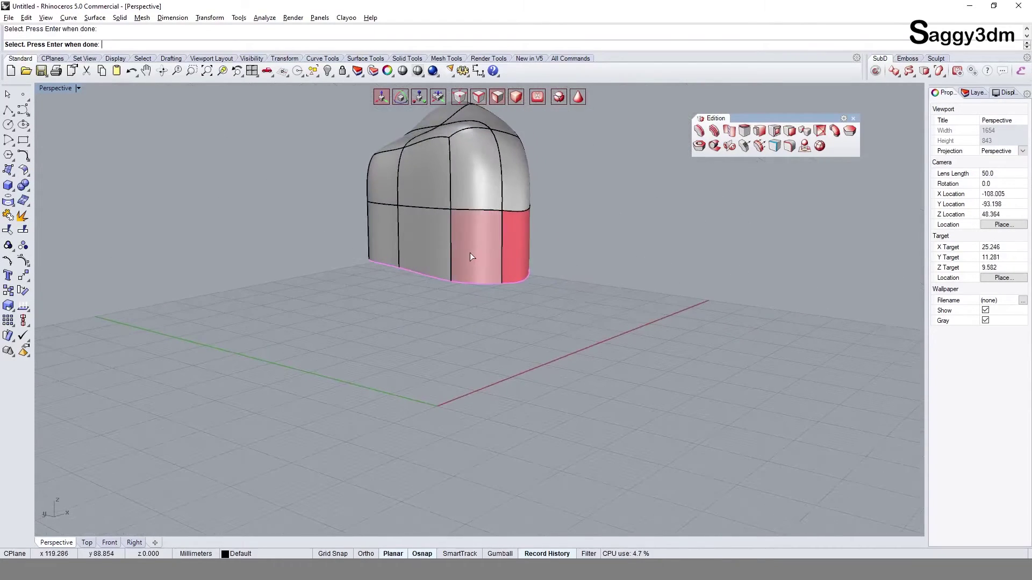
left_click(404, 247)
Step: Add the remaining lower-edge faces and project them onto the chosen plane, flattening the base
right_click_drag(299, 253, 495, 248)
left_click(499, 251)
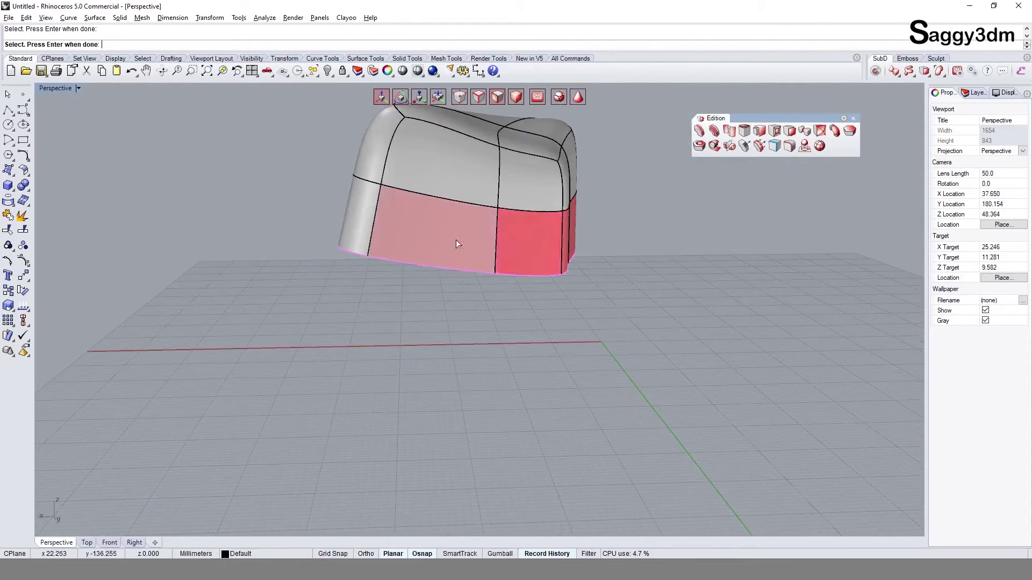
left_click(456, 240)
right_click_drag(364, 222, 567, 313)
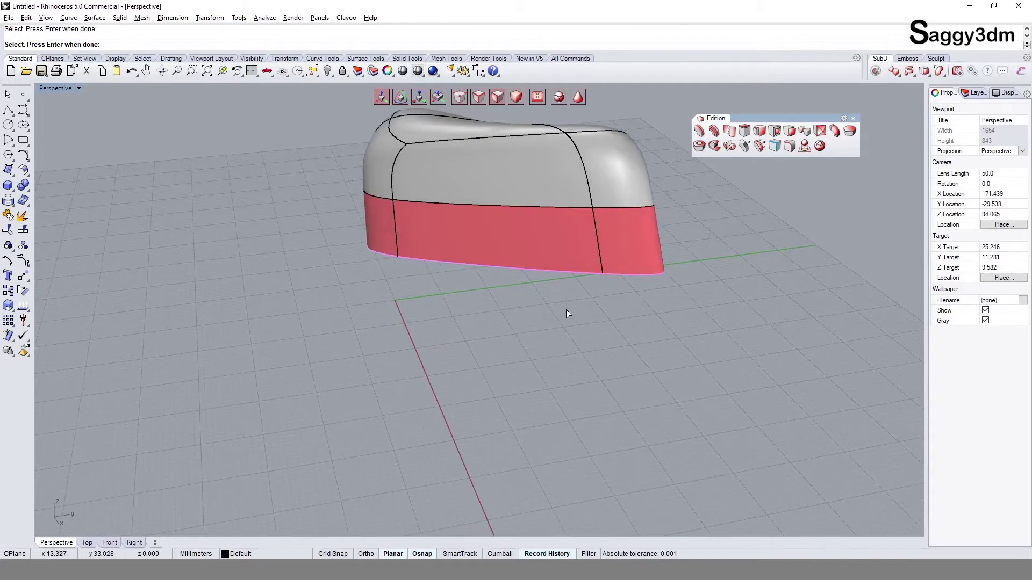
key("Return")
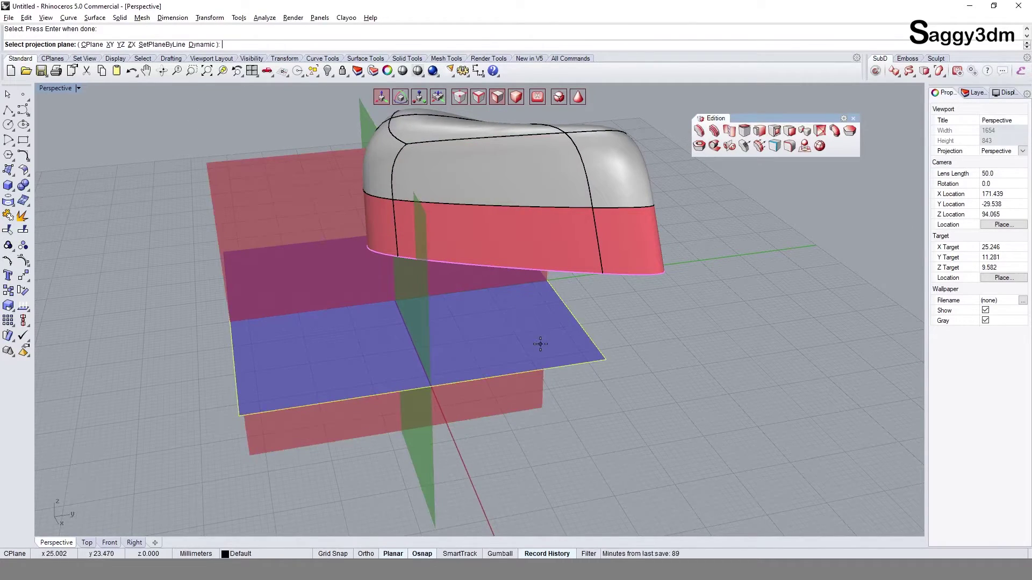
left_click(540, 344)
right_click_drag(540, 344, 614, 233)
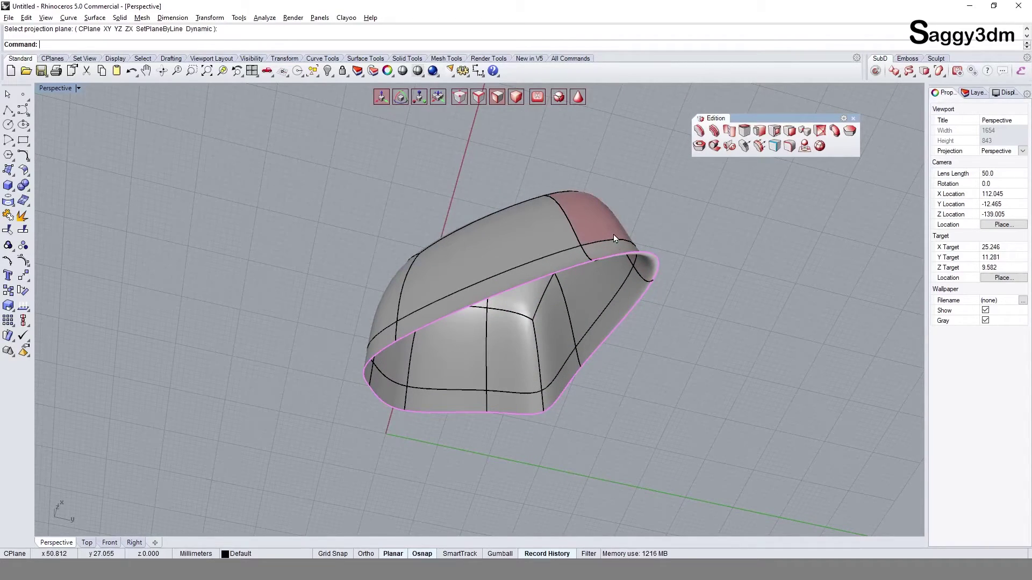
mouse_move(614, 239)
right_mouse_down()
mouse_move(618, 424)
mouse_move(291, 340)
right_mouse_up()
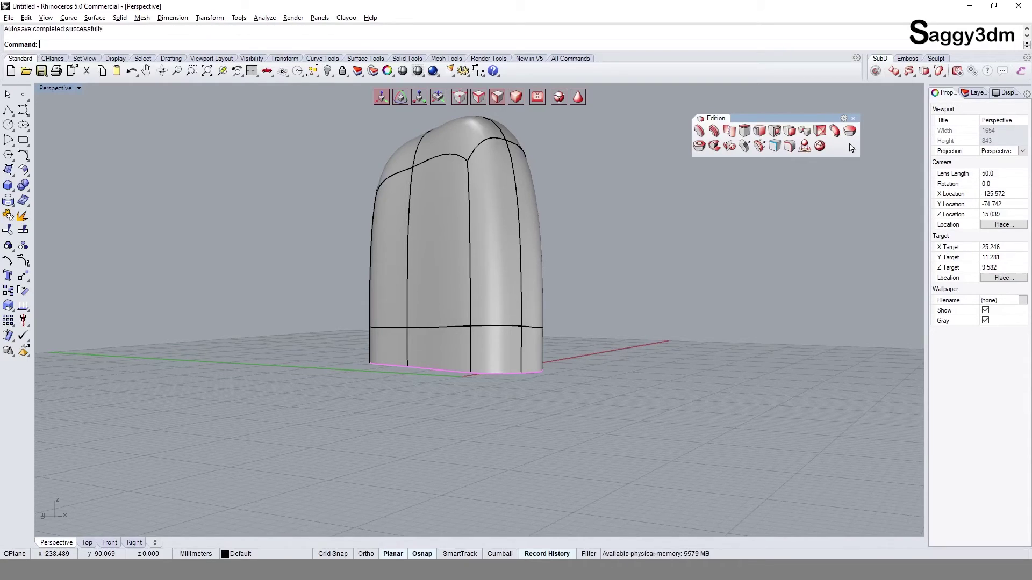
mouse_move(570, 263)
right_mouse_down()
mouse_move(586, 234)
mouse_move(616, 285)
mouse_move(629, 277)
right_mouse_up()
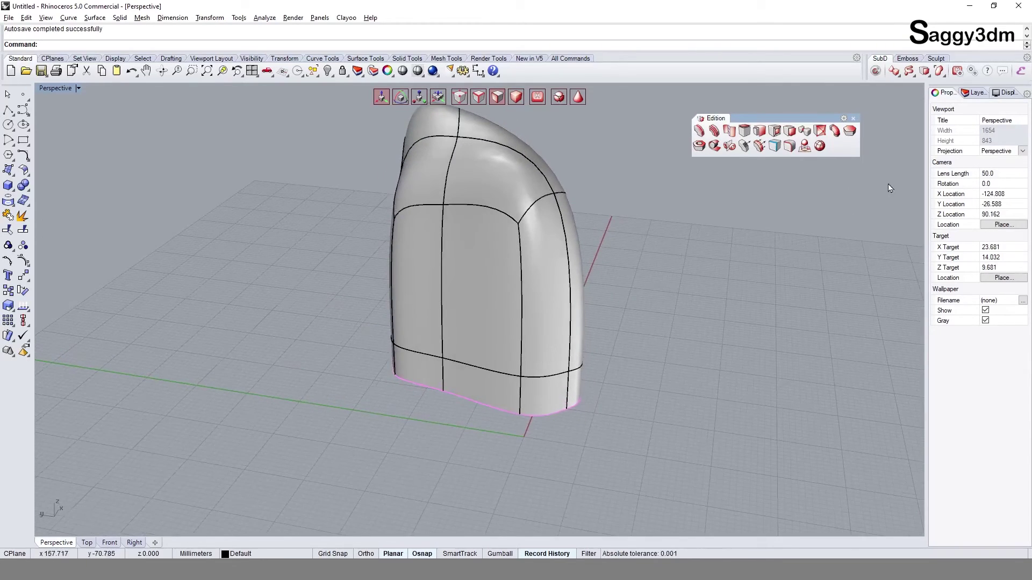